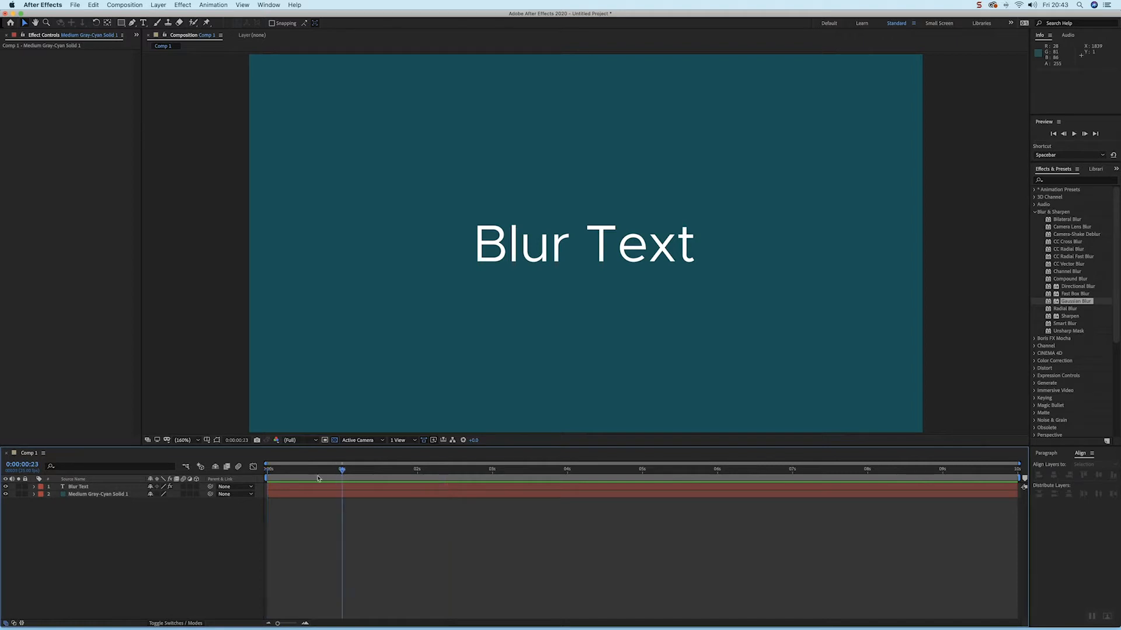
# Reveal the Blur Text layer's keyframed properties and preview its slide-in animation from the start.
pyautogui.click(293, 489)
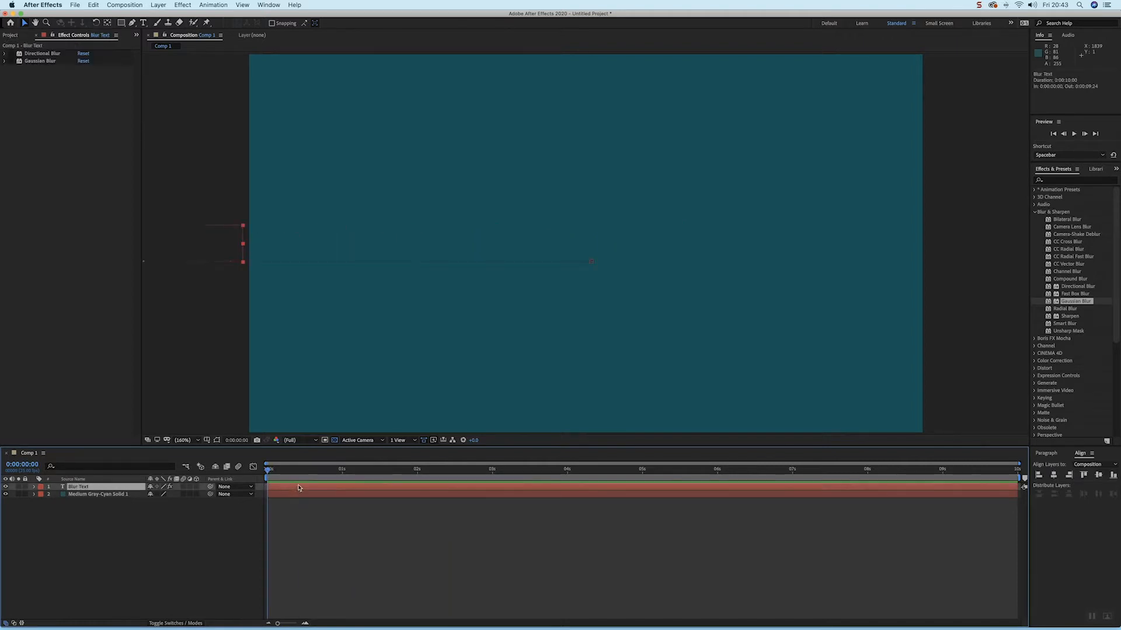
pyautogui.press('space')
pyautogui.press('space')
pyautogui.press('u')
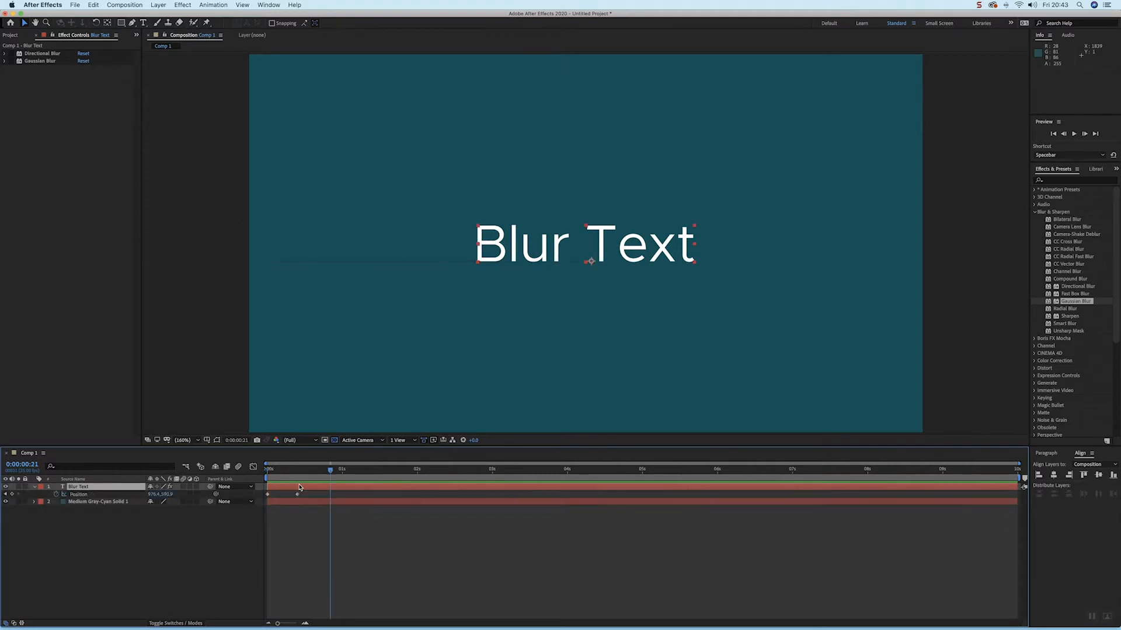
pyautogui.press('Home')
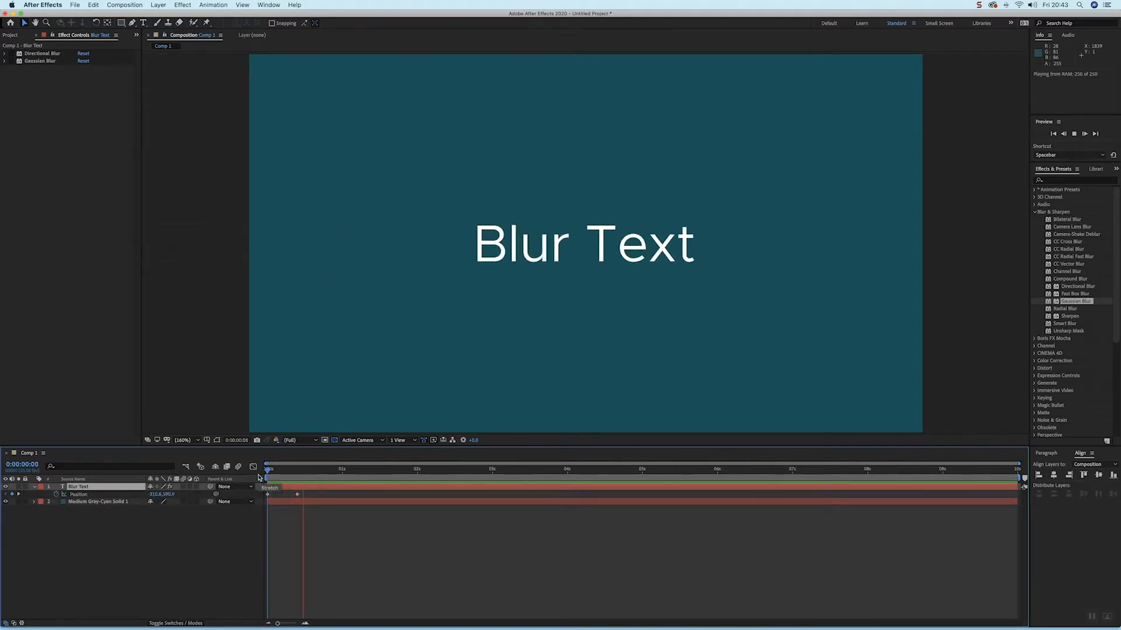
pyautogui.press('space')
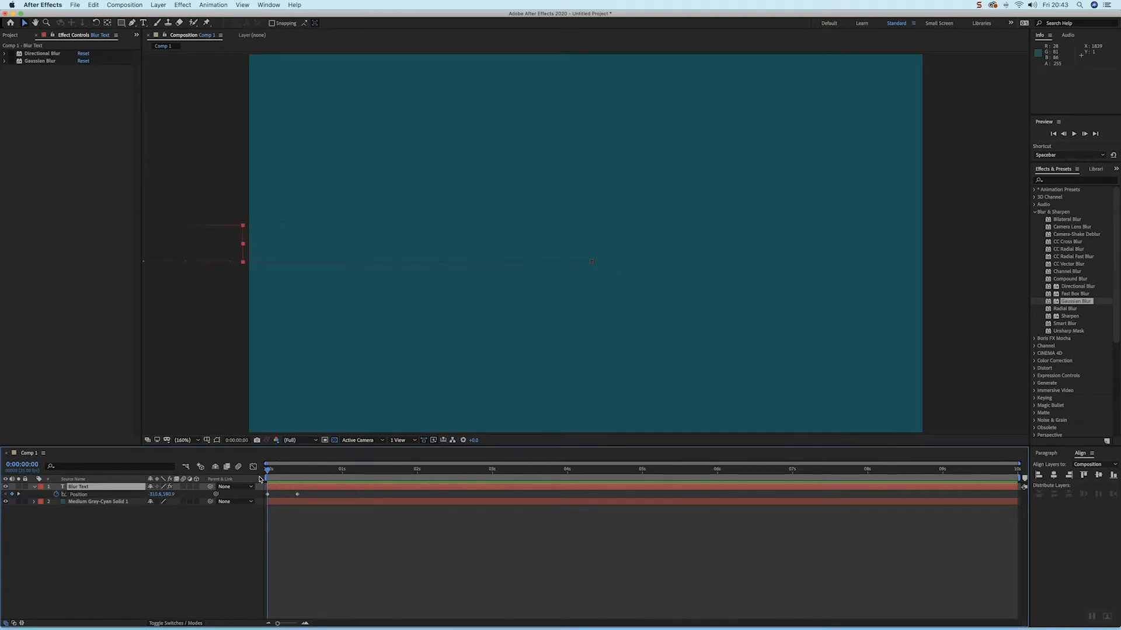
pyautogui.press('space')
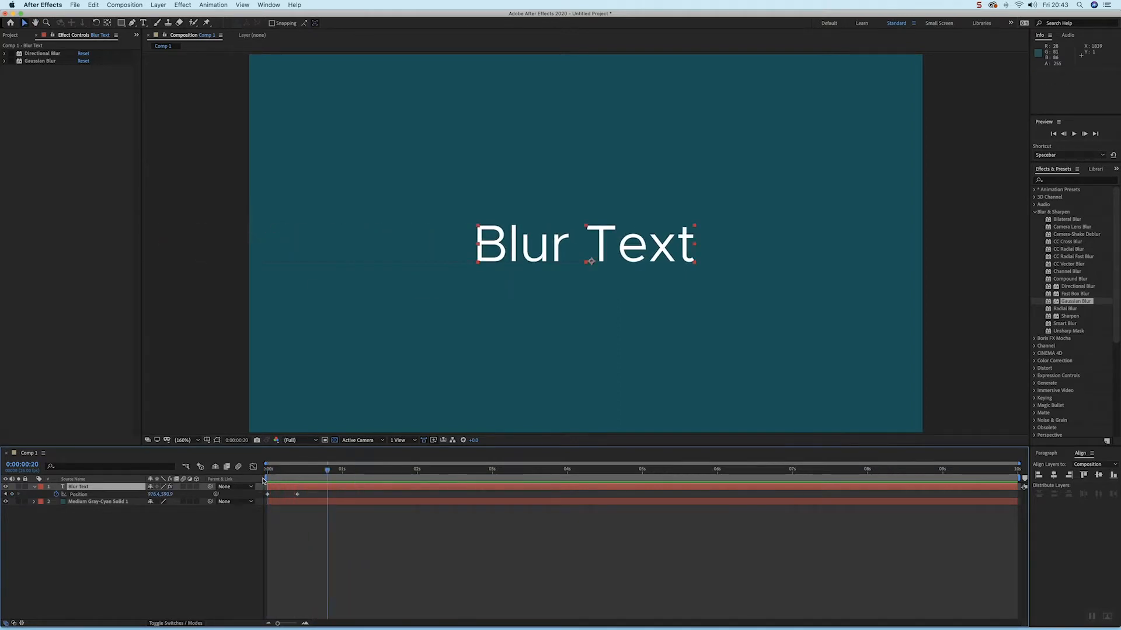
# Enable motion blur for the Blur Text layer and the composition, and preview the slide-in around frame 7.
pyautogui.click(183, 487)
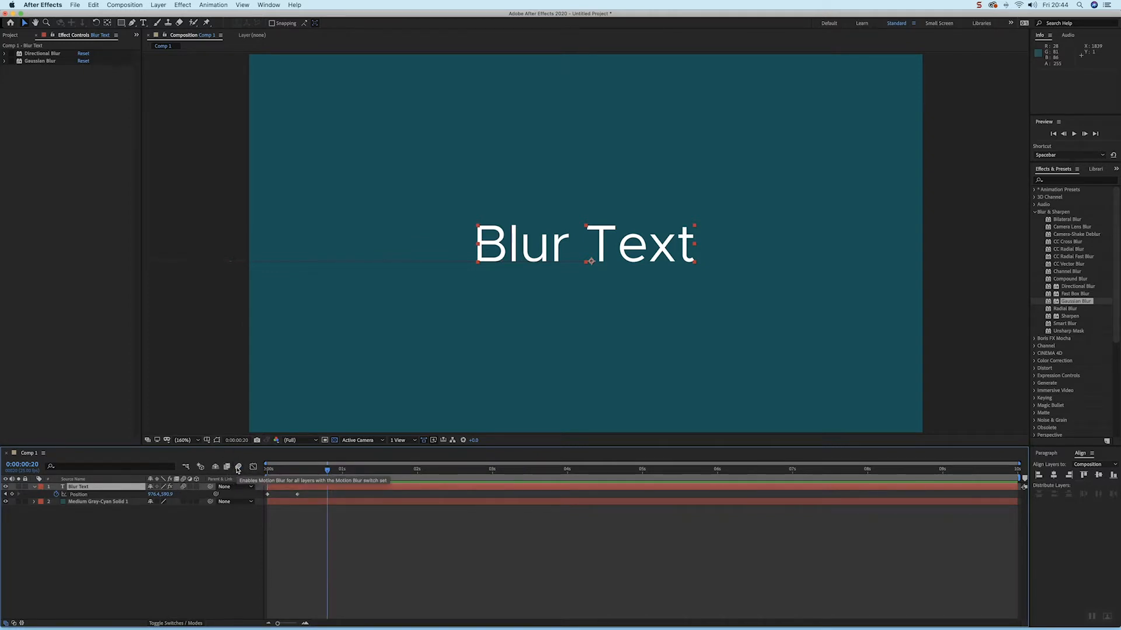
pyautogui.click(276, 470)
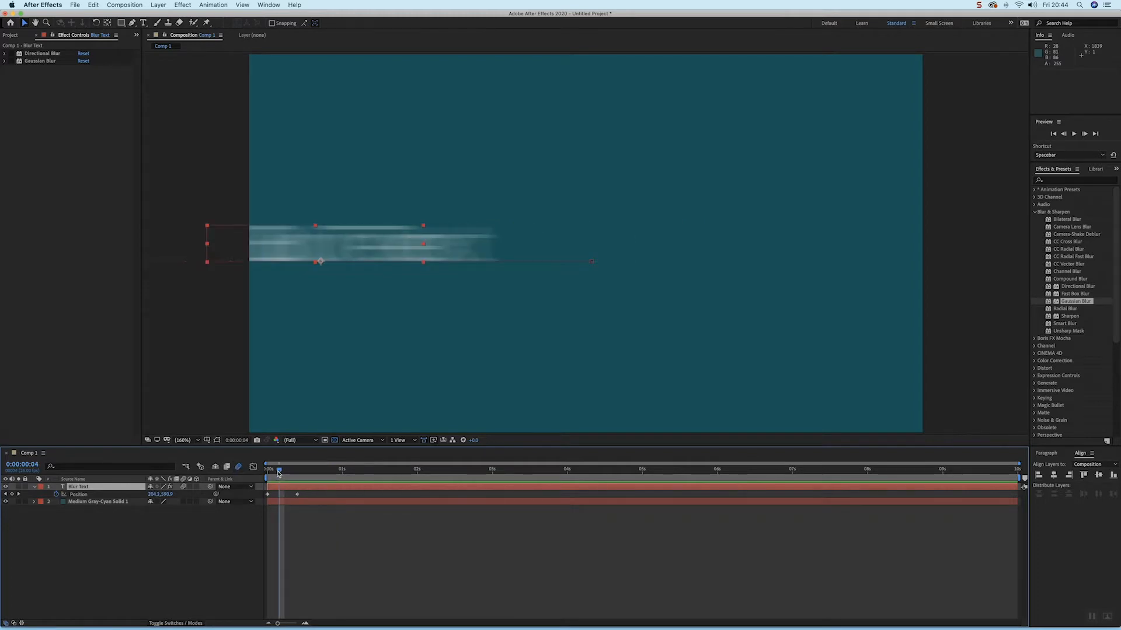
pyautogui.press('space')
pyautogui.moveTo(278, 473); pyautogui.dragTo(242, 474)
pyautogui.press('space')
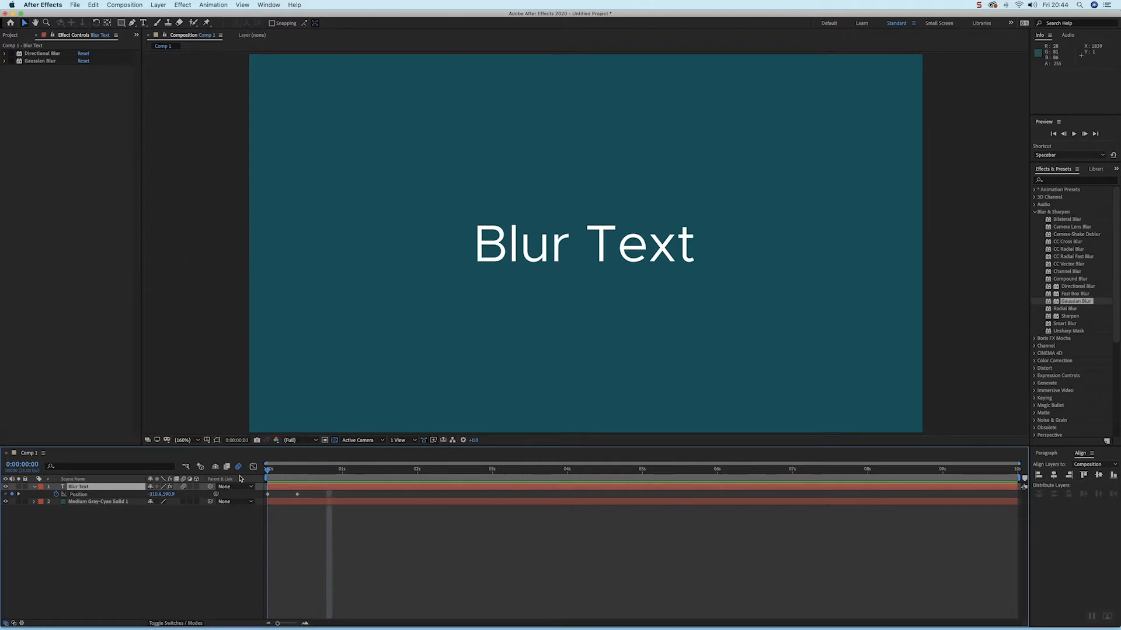
pyautogui.press('space')
pyautogui.click(285, 478)
pyautogui.moveTo(286, 479); pyautogui.dragTo(288, 478)
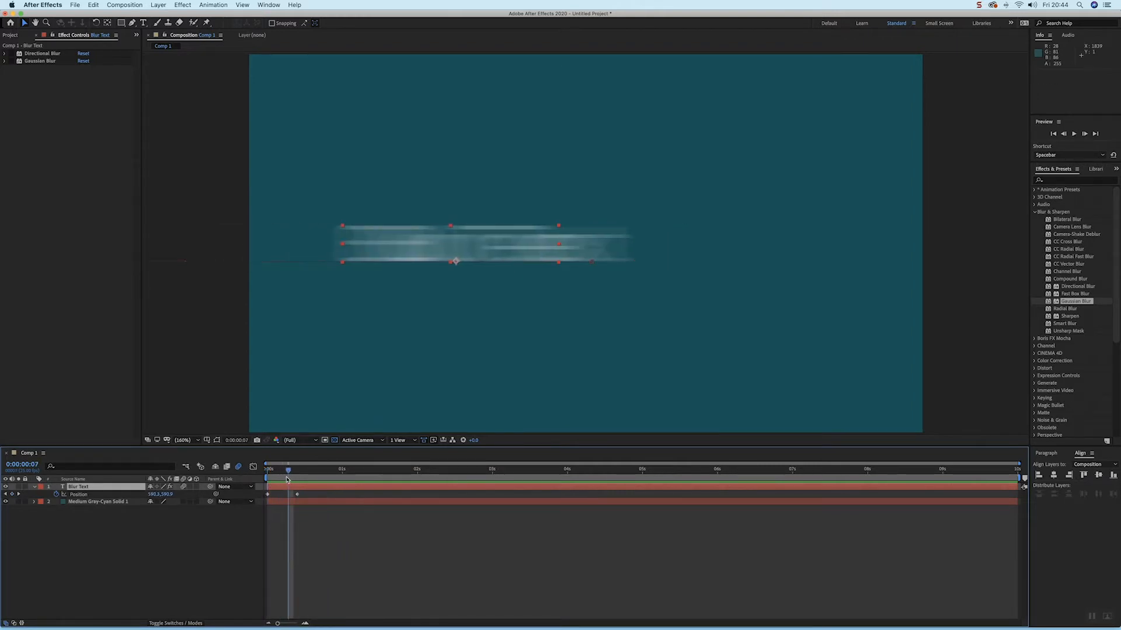
# Open the advanced settings of Comp 1 and try different motion blur shutter angles, ending at 720°.
pyautogui.click(125, 4)
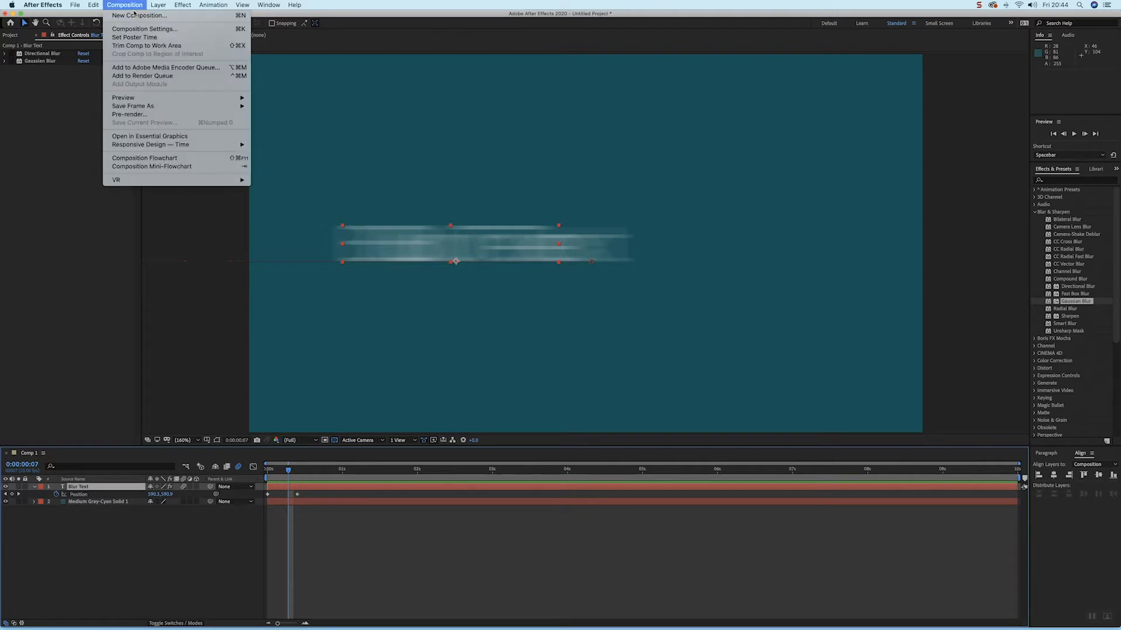
pyautogui.click(143, 30)
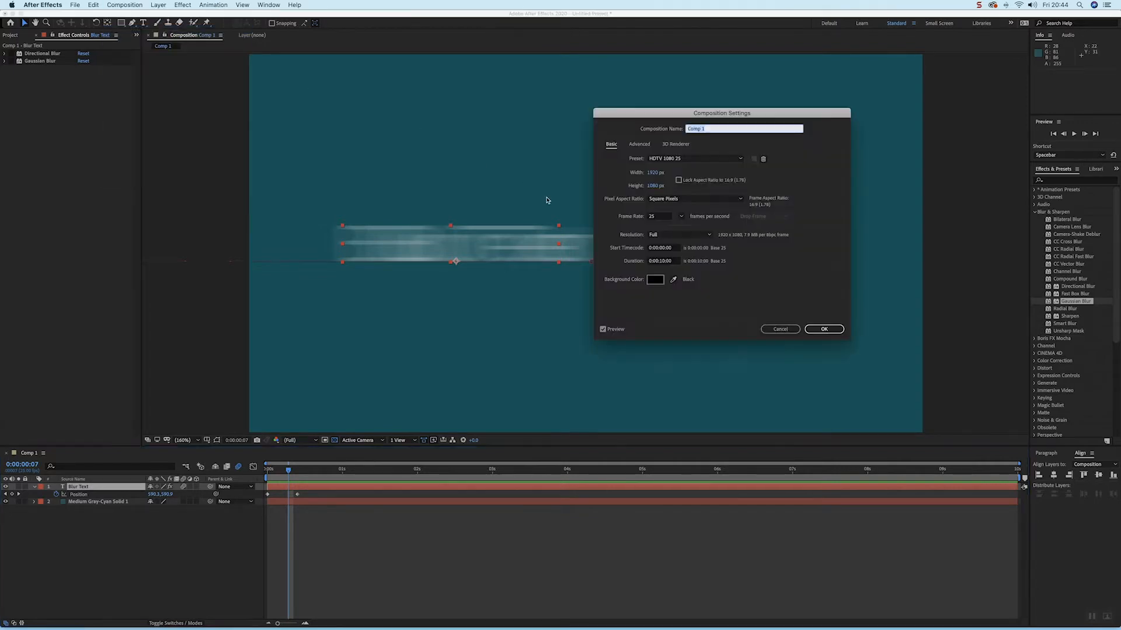
pyautogui.click(640, 145)
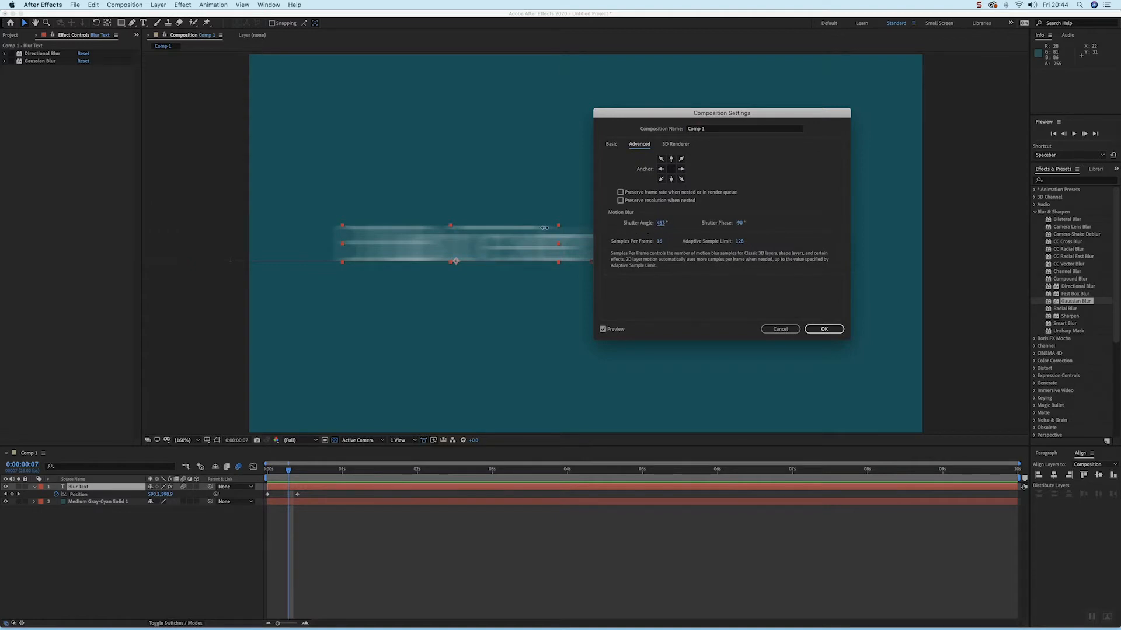
pyautogui.moveTo(471, 217); pyautogui.dragTo(463, 216)
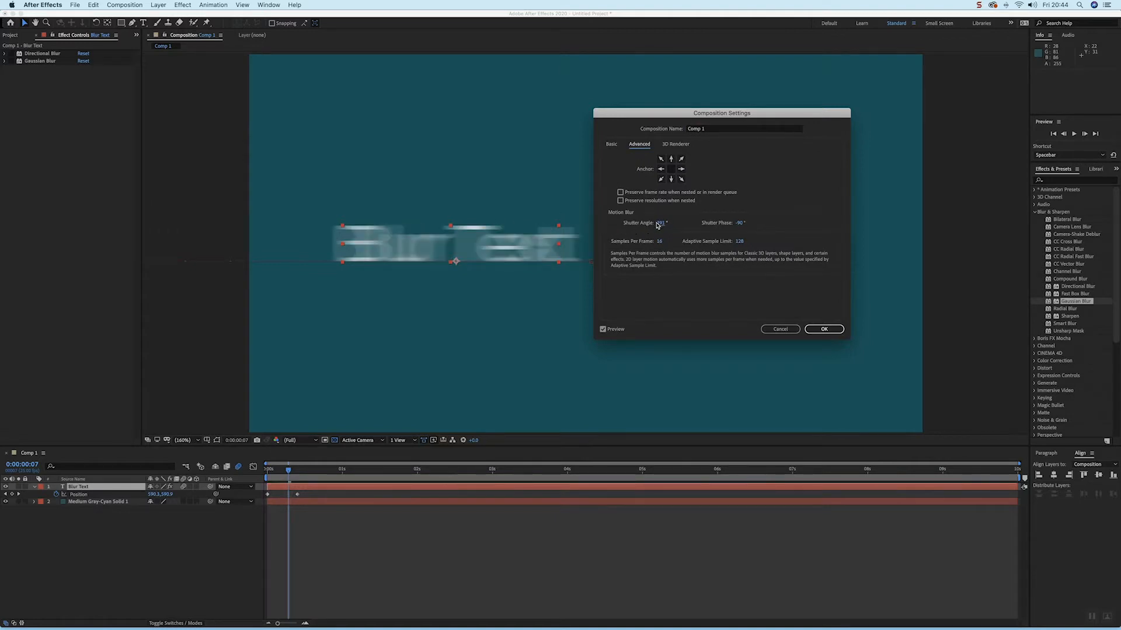
pyautogui.moveTo(630, 226); pyautogui.dragTo(1042, 251)
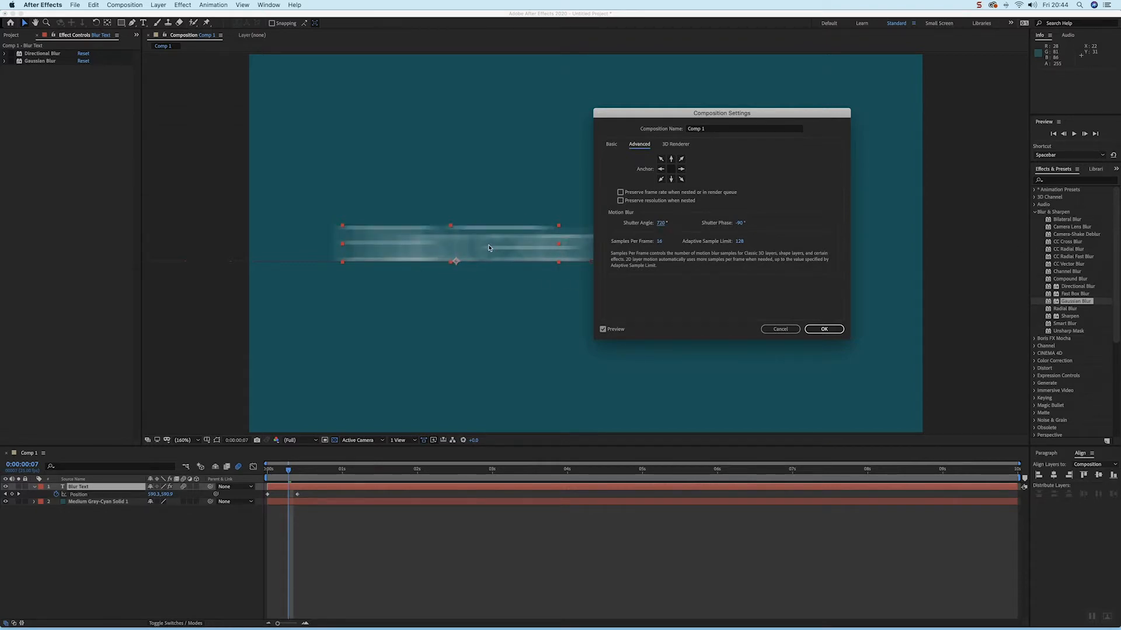
# Set the Shutter Angle to 180°, compare it against 720°, and apply the composition settings with 180°.
pyautogui.click(666, 223)
pyautogui.write('180')
pyautogui.click(690, 219)
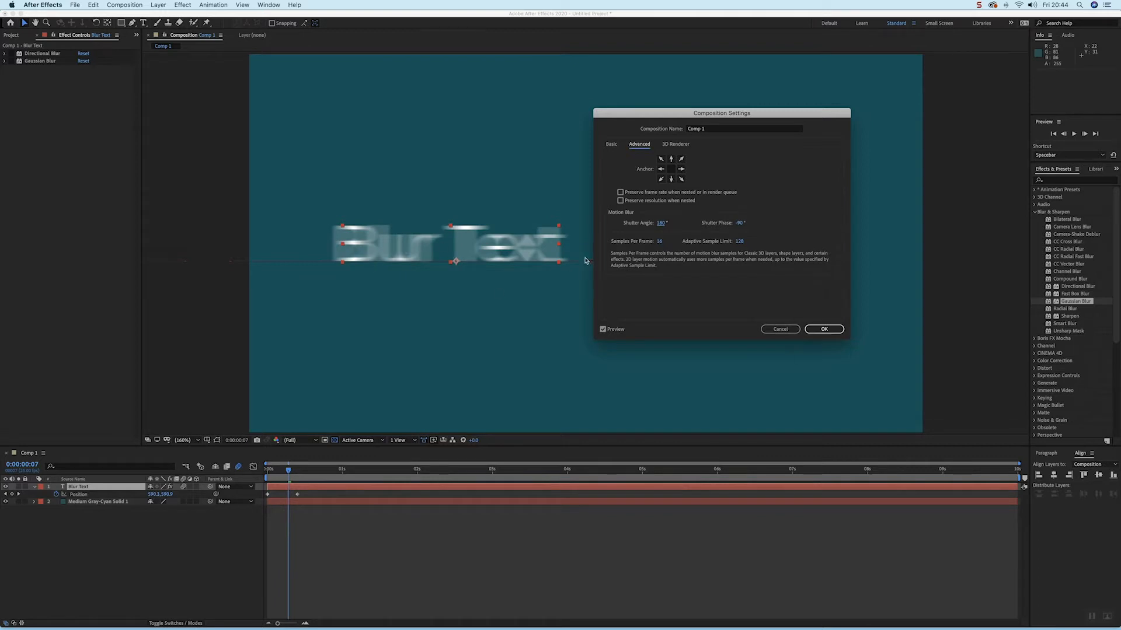
pyautogui.moveTo(661, 224); pyautogui.dragTo(852, 235)
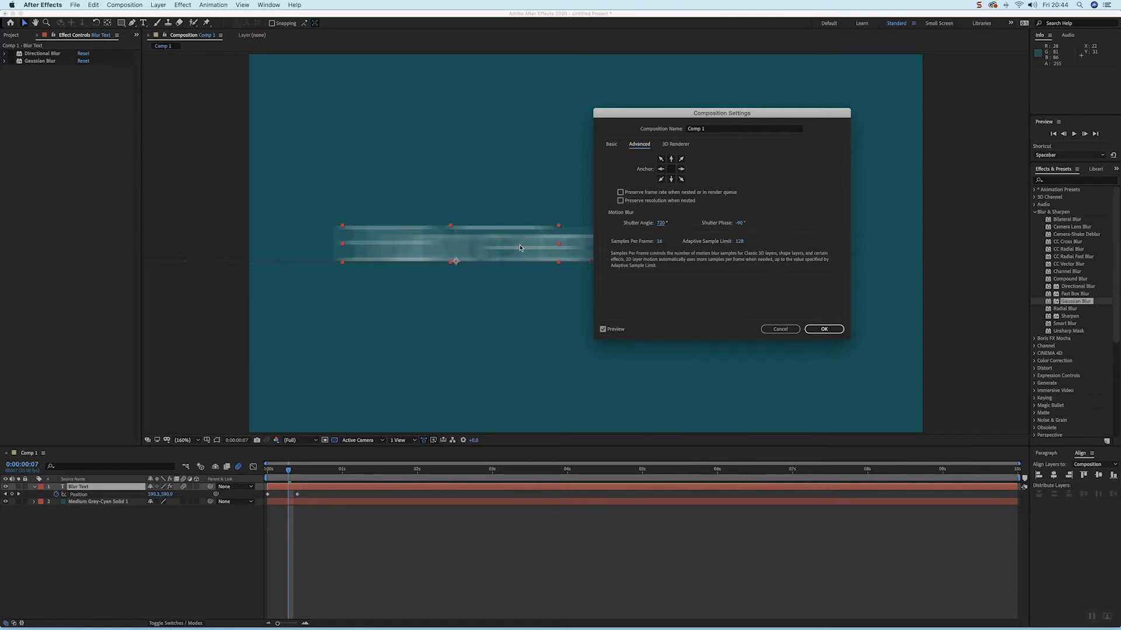
pyautogui.click(665, 224)
pyautogui.click(823, 329)
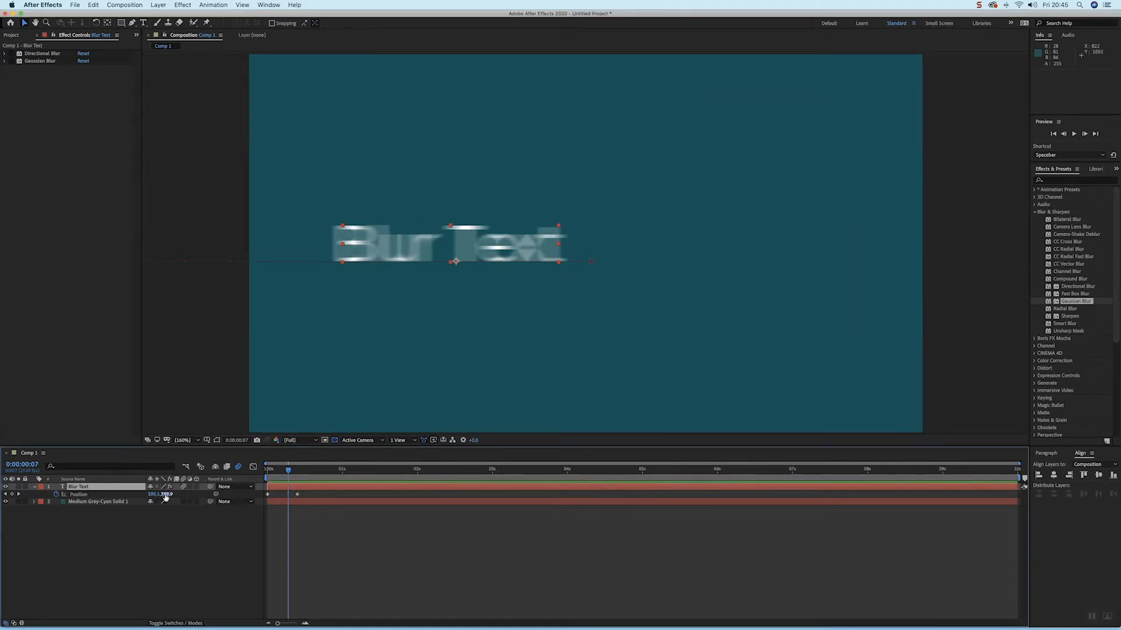
# Turn off motion blur for the Blur Text layer and composition, and expand the layer's properties in an enlarged timeline.
pyautogui.click(185, 488)
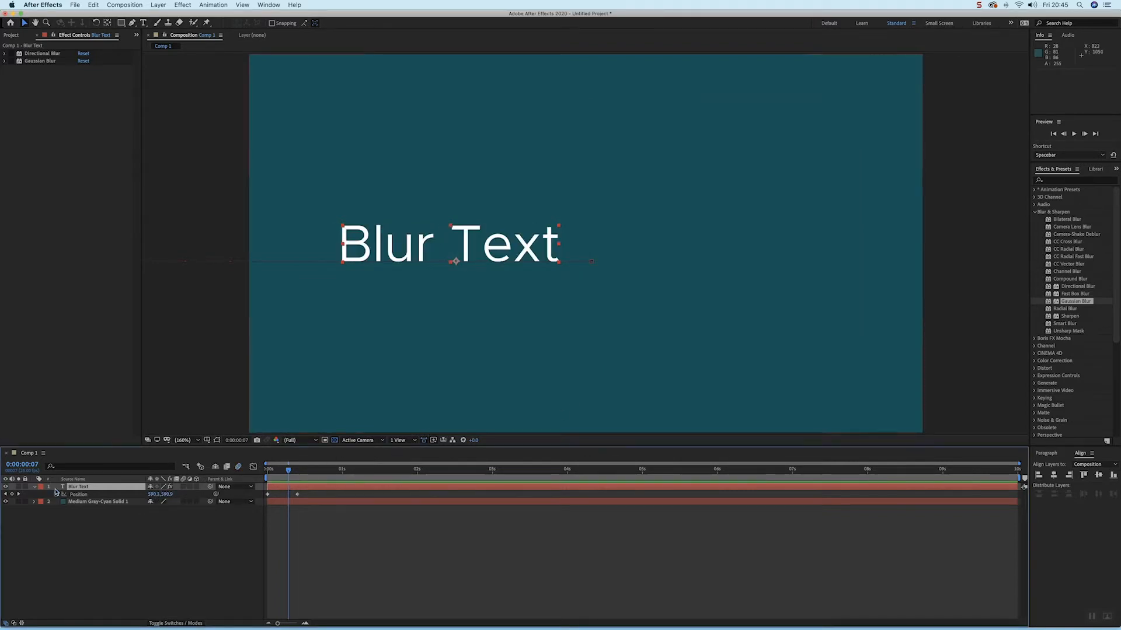
pyautogui.click(34, 486)
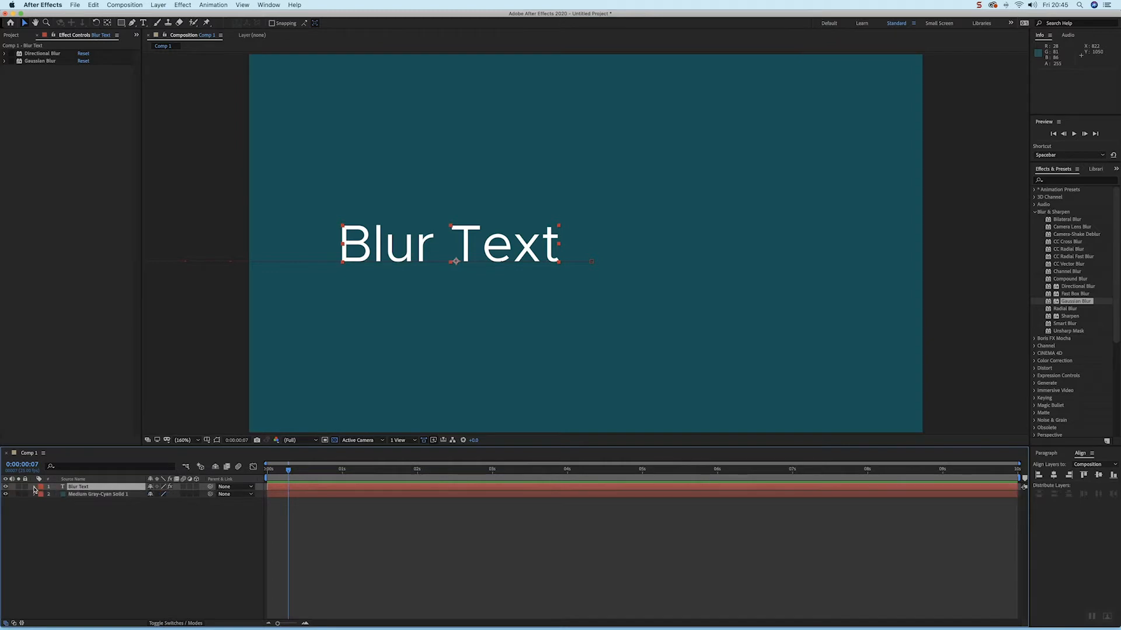
pyautogui.click(35, 487)
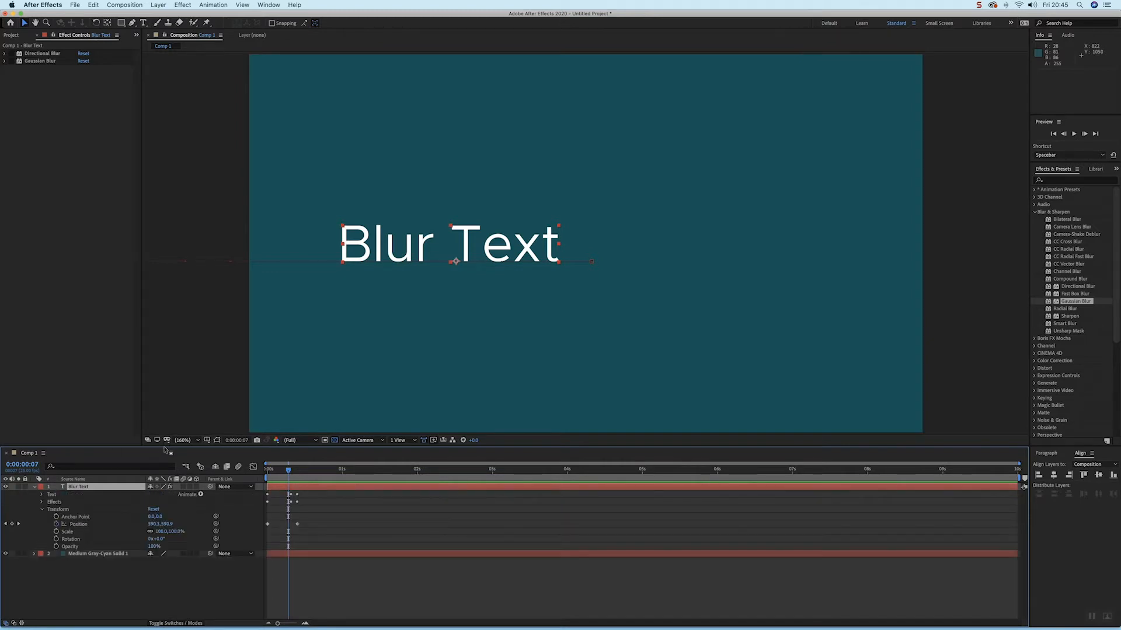
pyautogui.moveTo(165, 448); pyautogui.dragTo(188, 304)
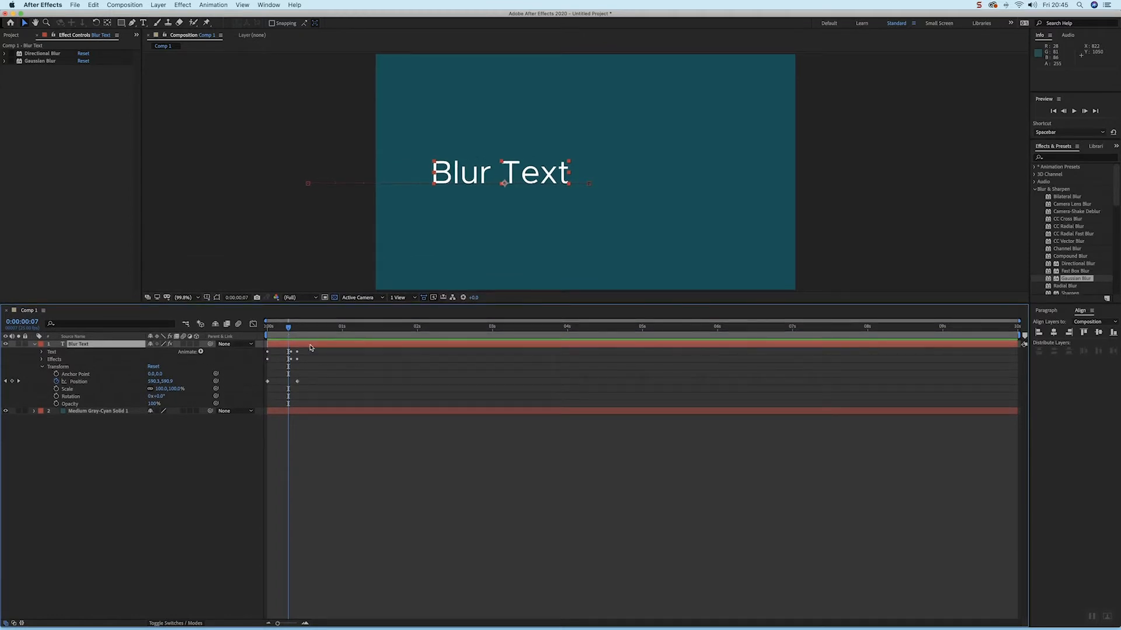
# Return to frame 0 and expand the Blur Text layer's keyframed, text, effect and transform properties.
pyautogui.click(349, 468)
pyautogui.press('u')
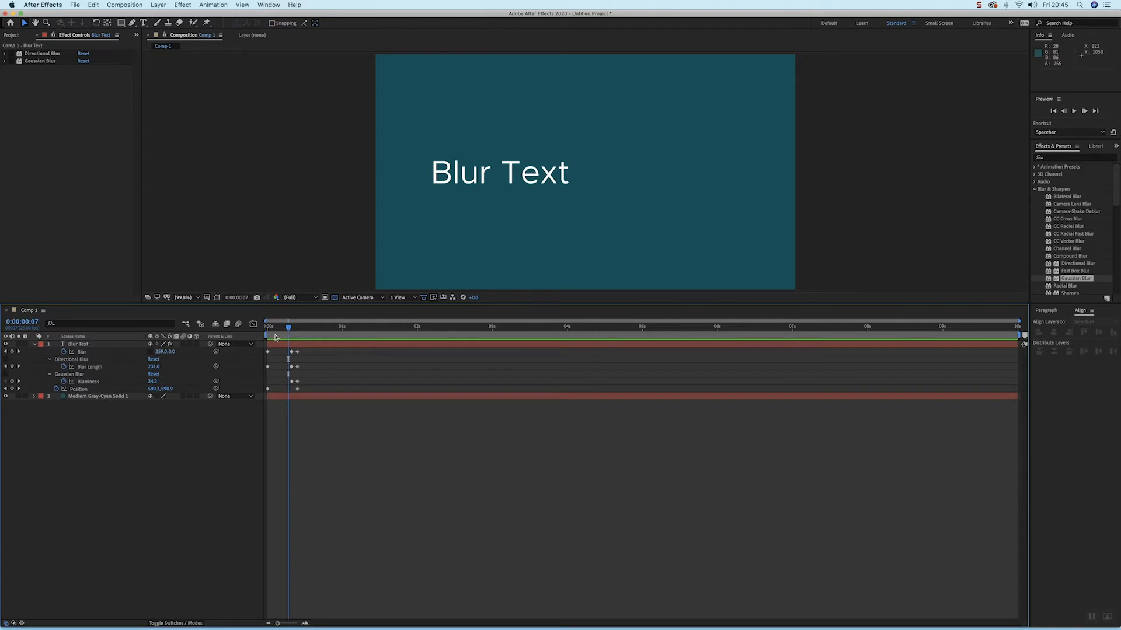
pyautogui.press('Home')
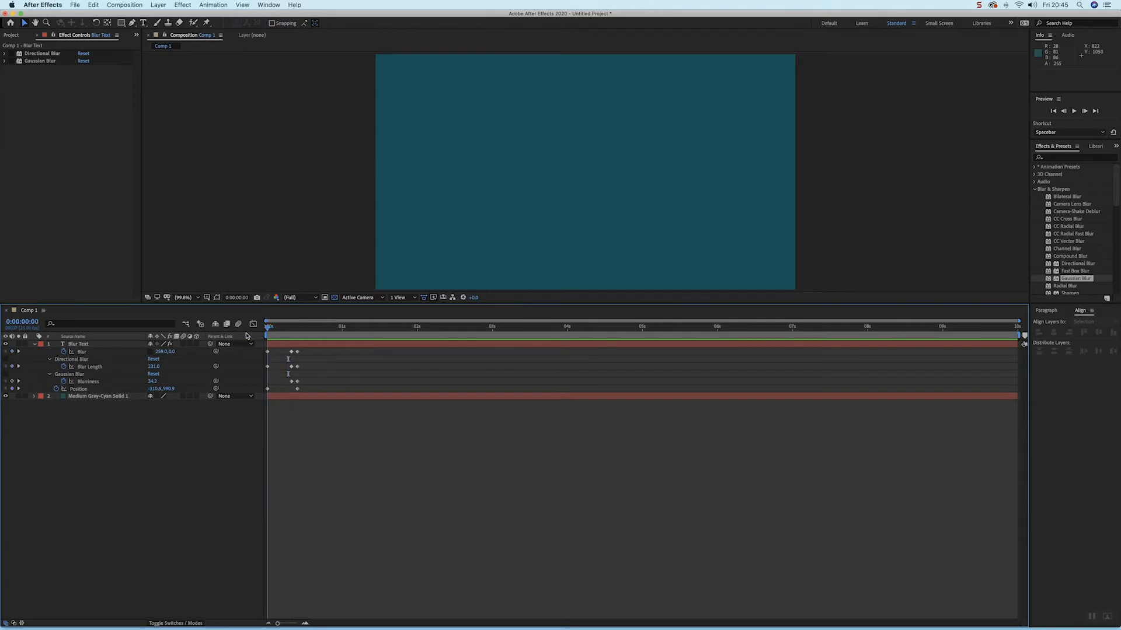
pyautogui.click(79, 361)
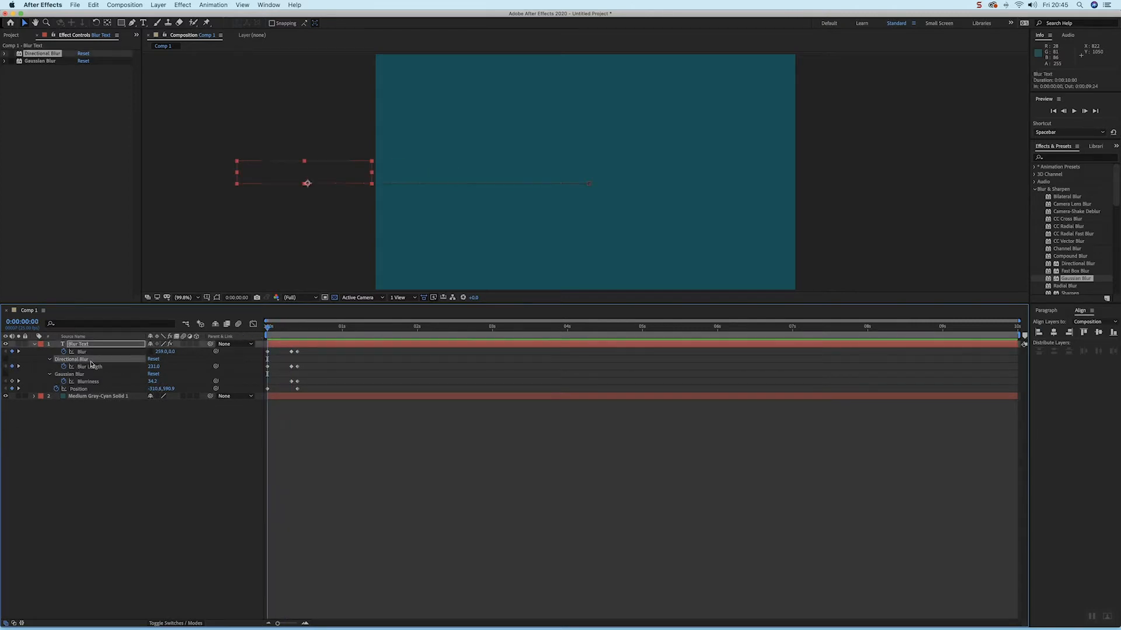
pyautogui.click(34, 344)
pyautogui.click(33, 344)
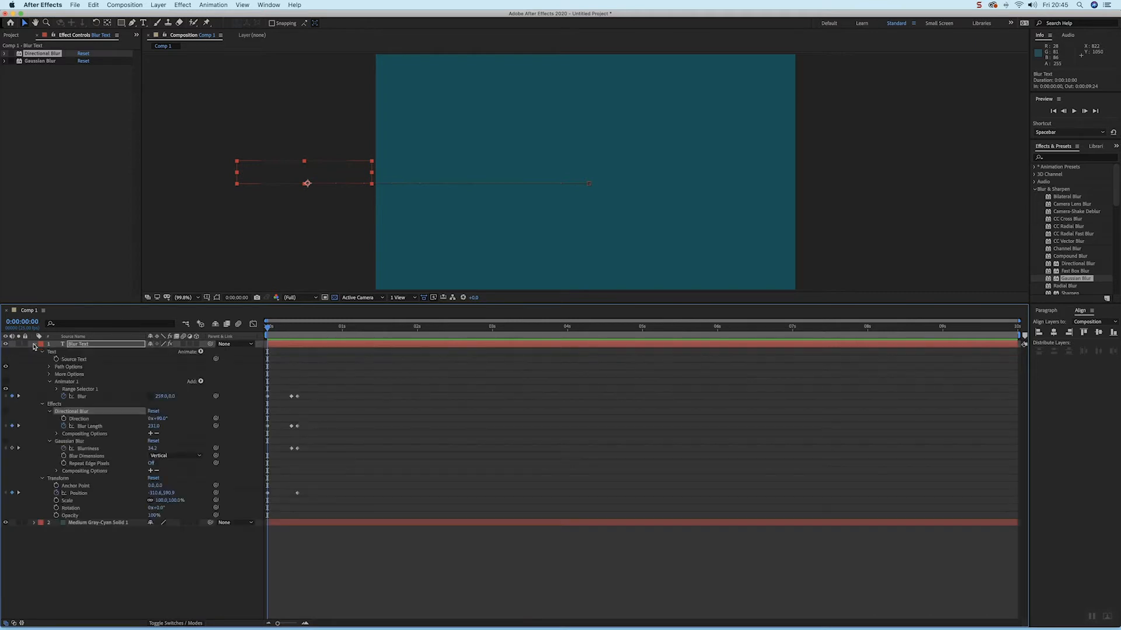
pyautogui.click(125, 374)
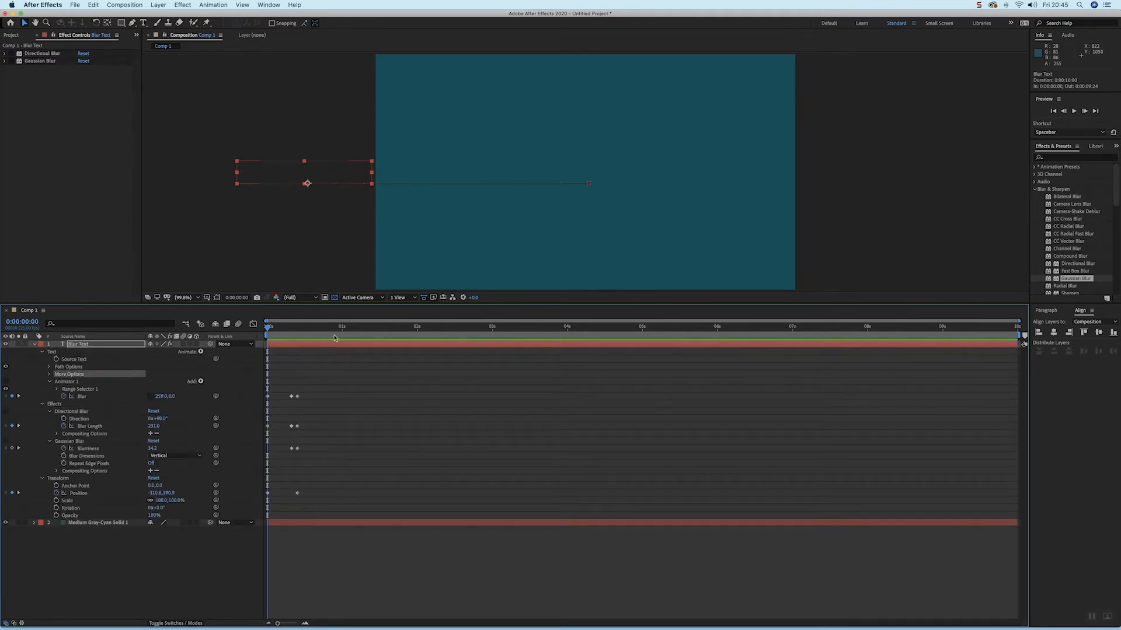
# Enable the existing Animator 1 on the Blur Text layer and preview its blur up to frame 8.
pyautogui.click(72, 385)
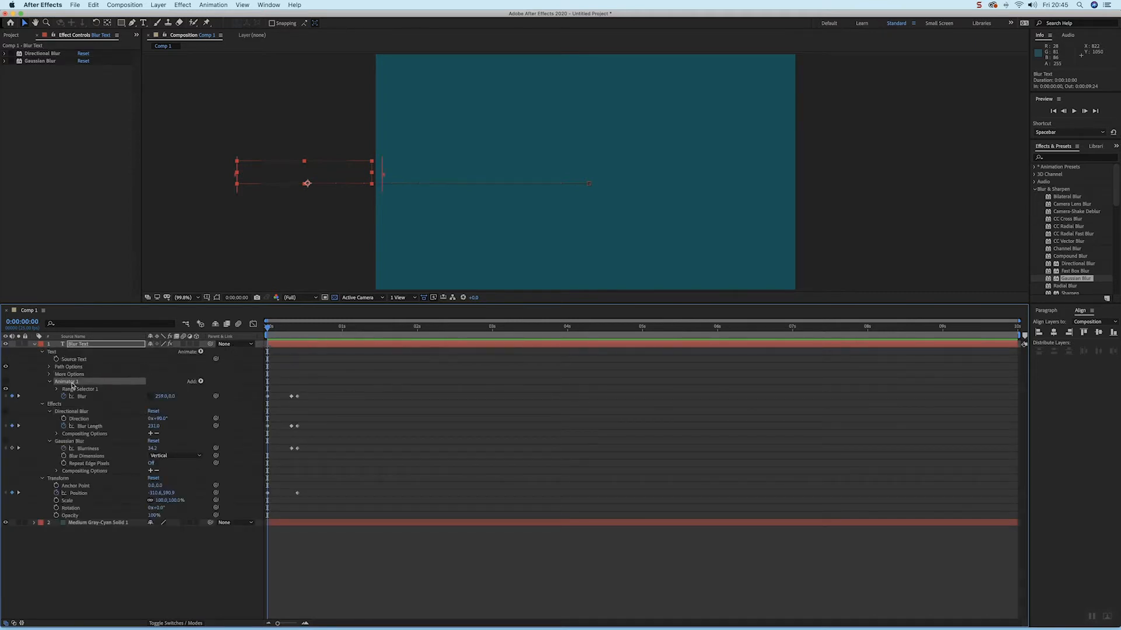
pyautogui.moveTo(270, 331)
pyautogui.mouseDown()
pyautogui.moveTo(286, 332)
pyautogui.moveTo(266, 334)
pyautogui.mouseUp()
pyautogui.press('space')
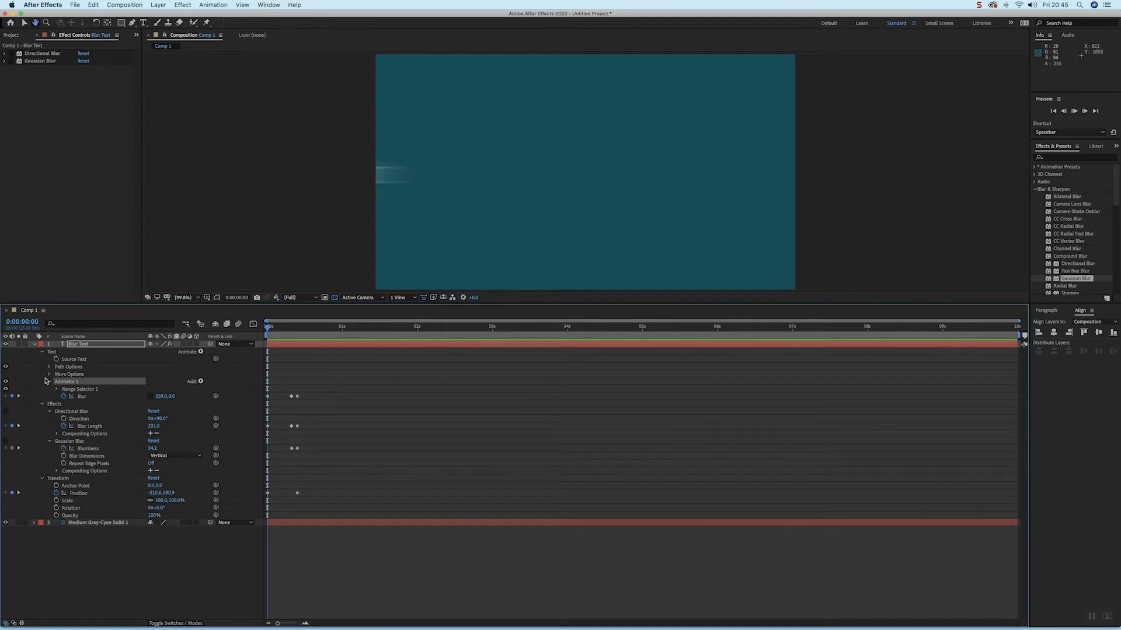
pyautogui.moveTo(282, 335); pyautogui.dragTo(292, 337)
# Delete Animator 1 from the Blur Text layer.
pyautogui.click(77, 384)
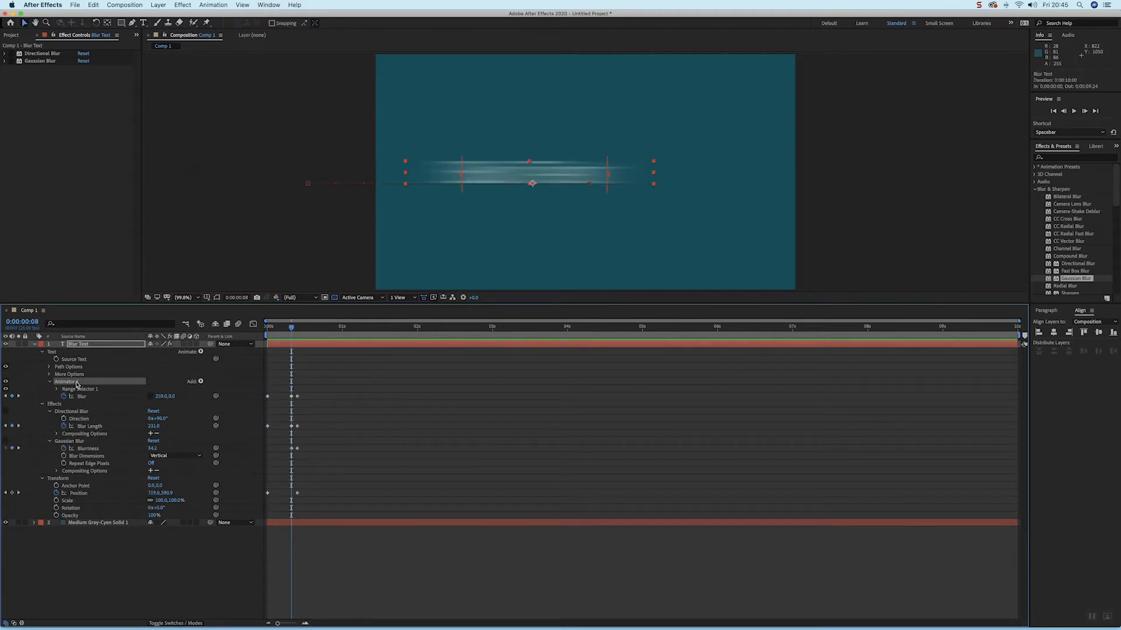
pyautogui.press('Delete')
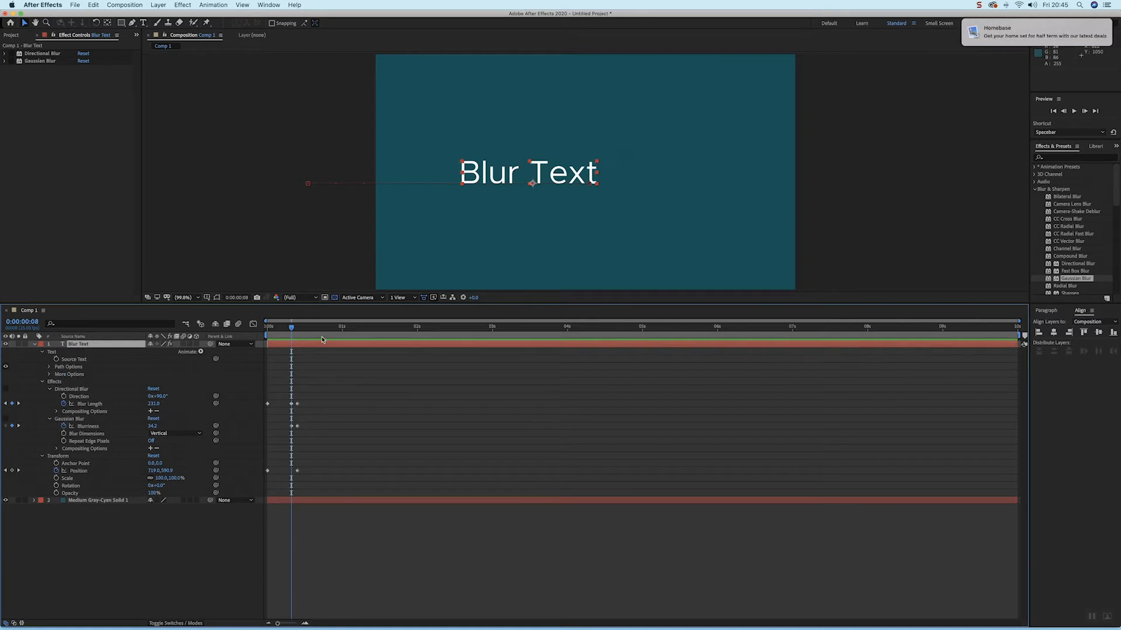
# At frame 6, add a Blur animator to the text and set its unlinked blur values to 202.0, 0.0.
pyautogui.click(285, 334)
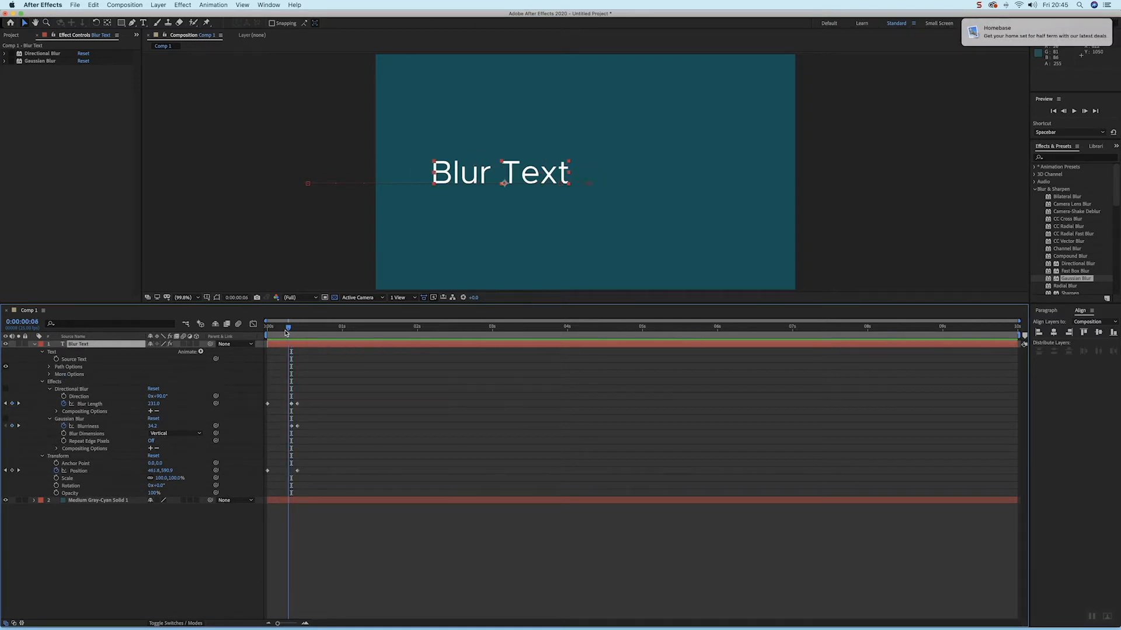
pyautogui.click(201, 352)
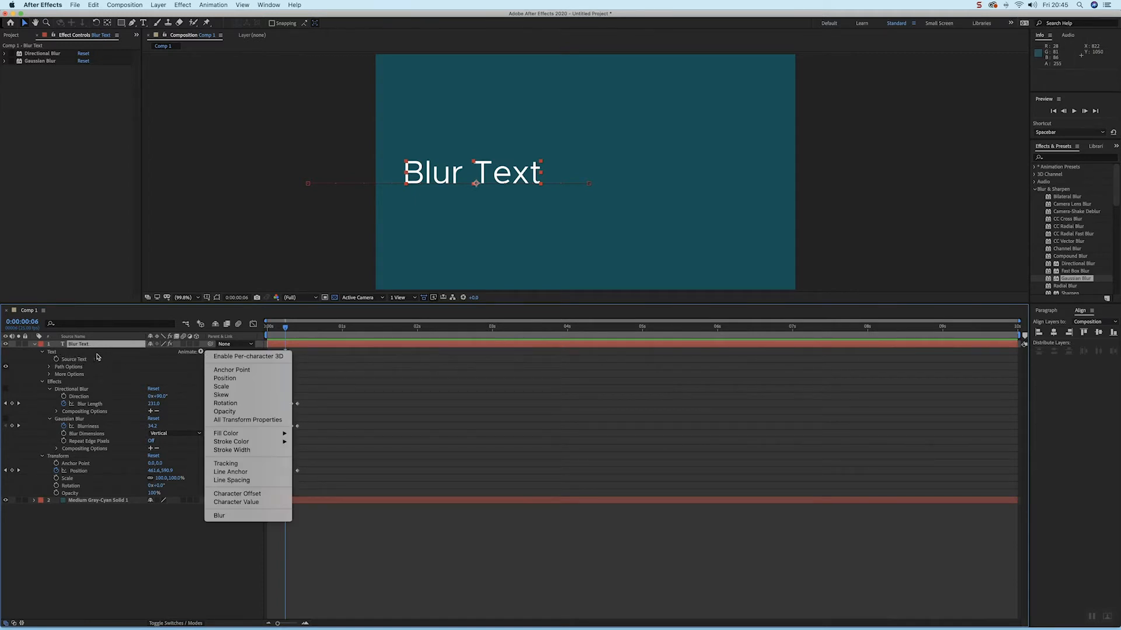
pyautogui.click(241, 516)
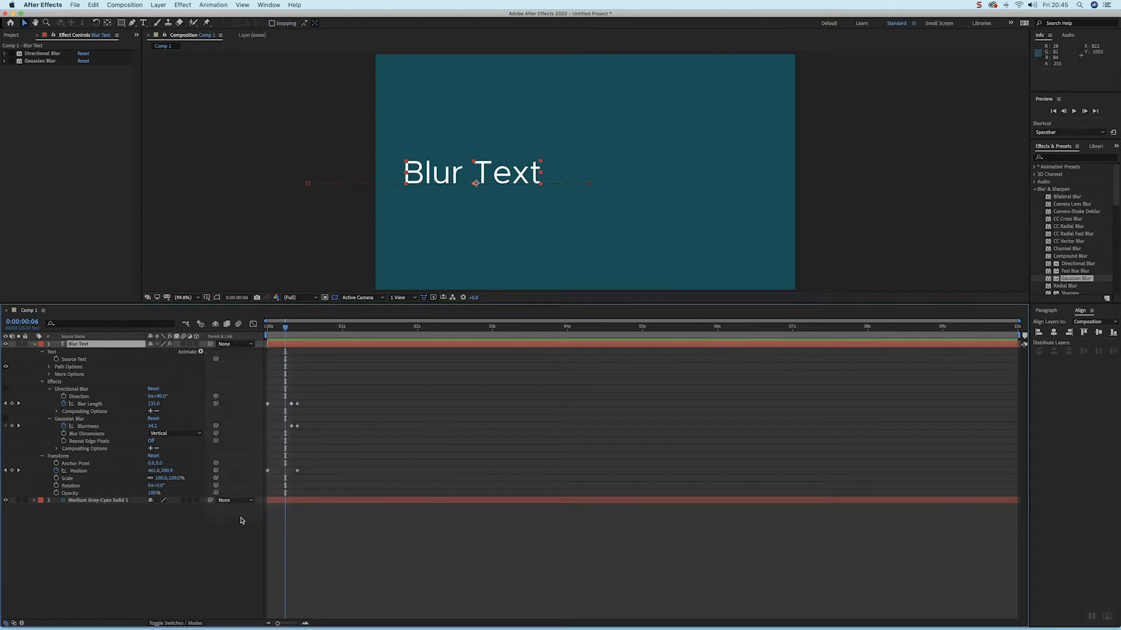
pyautogui.moveTo(163, 402); pyautogui.dragTo(127, 407)
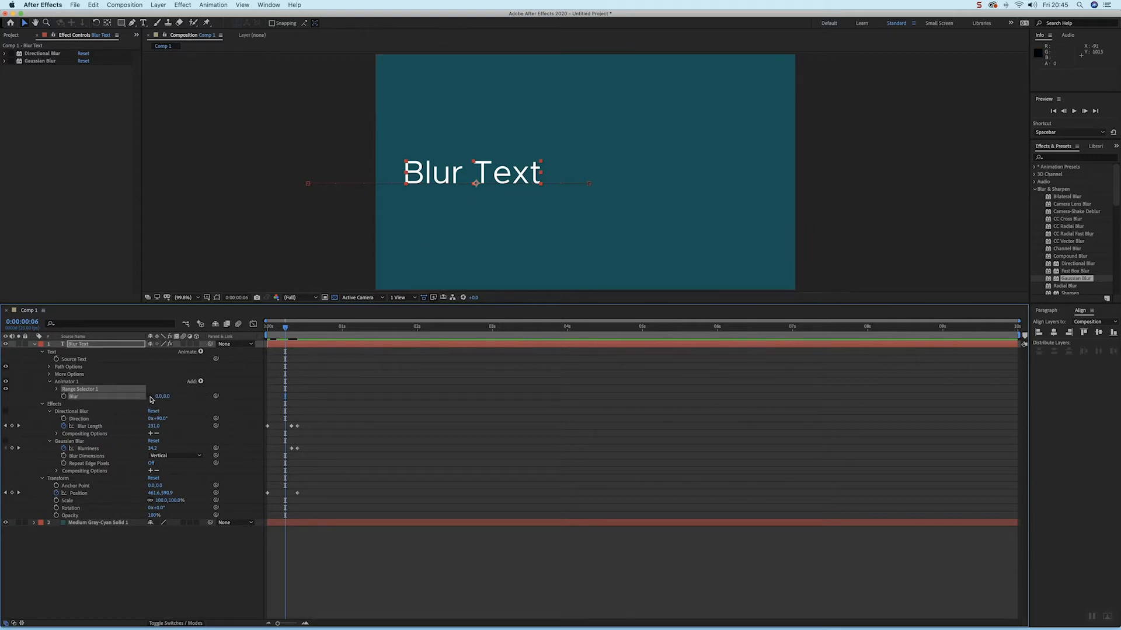
pyautogui.moveTo(156, 396)
pyautogui.mouseDown()
pyautogui.moveTo(262, 401)
pyautogui.moveTo(251, 403)
pyautogui.mouseUp()
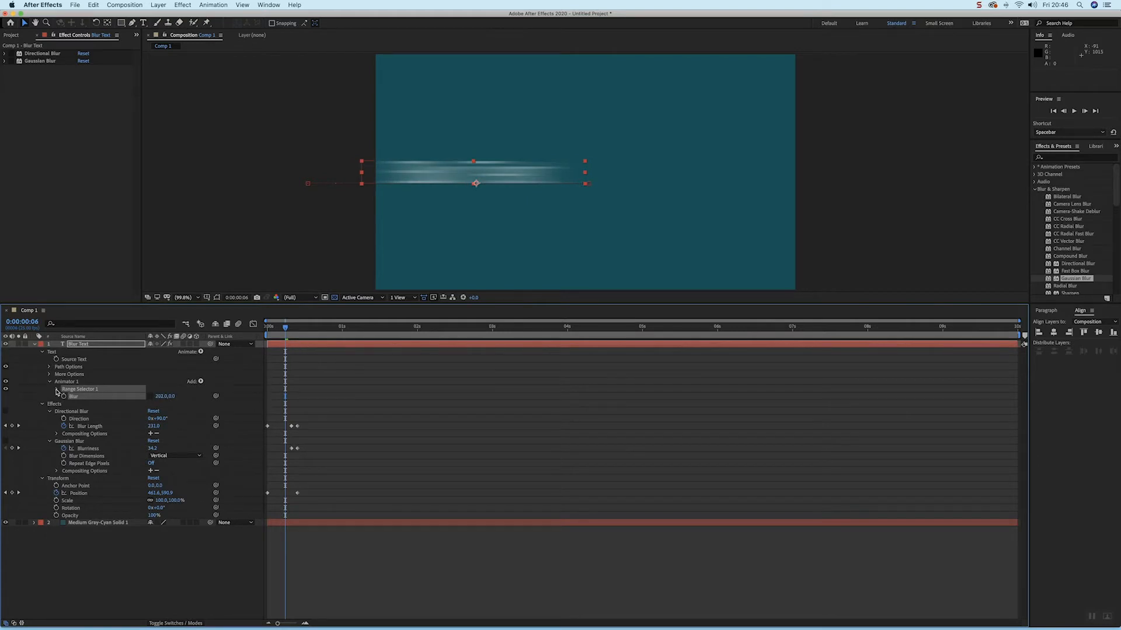
# Keyframe Animator 1's blur at frames 0 and 8 with the values 202.0, 0.0.
pyautogui.moveTo(284, 331); pyautogui.dragTo(264, 334)
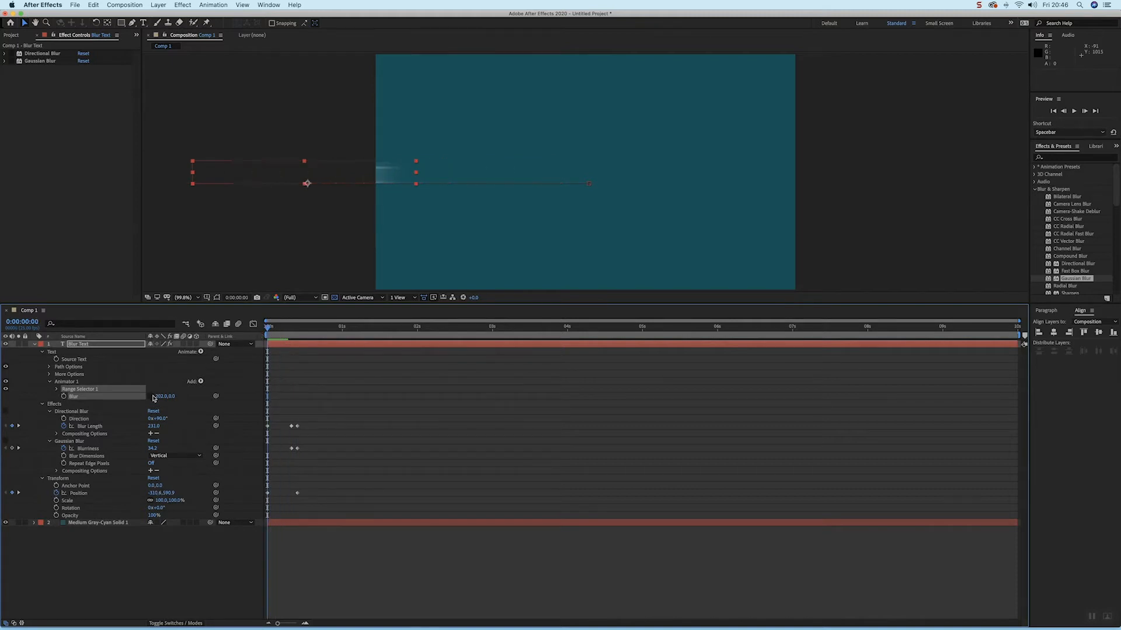
pyautogui.click(64, 396)
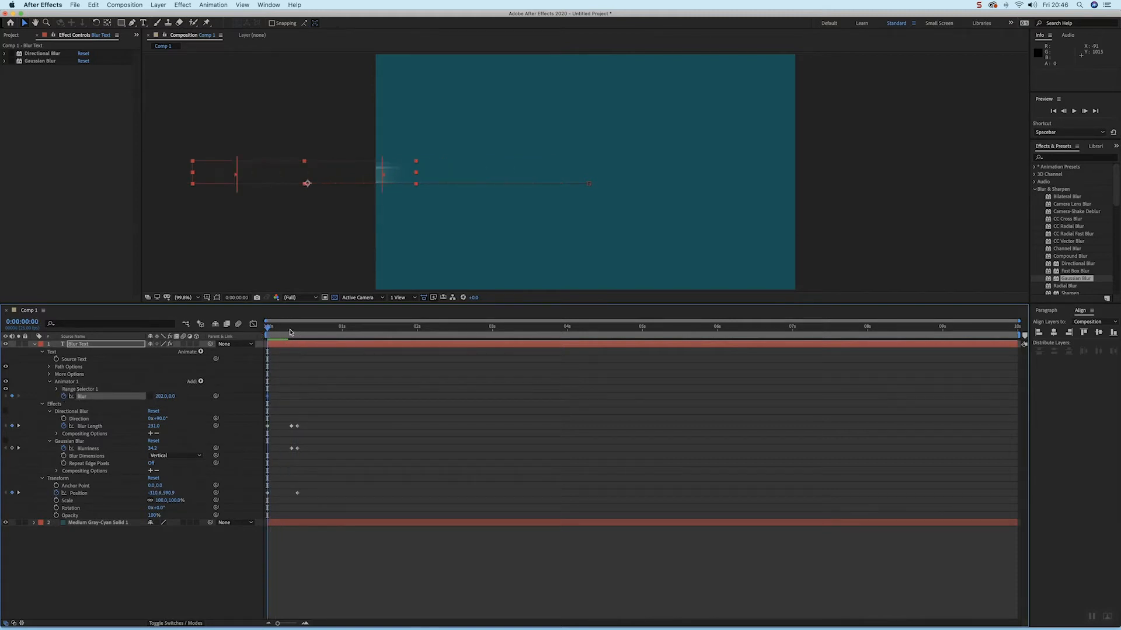
pyautogui.click(290, 332)
pyautogui.click(12, 397)
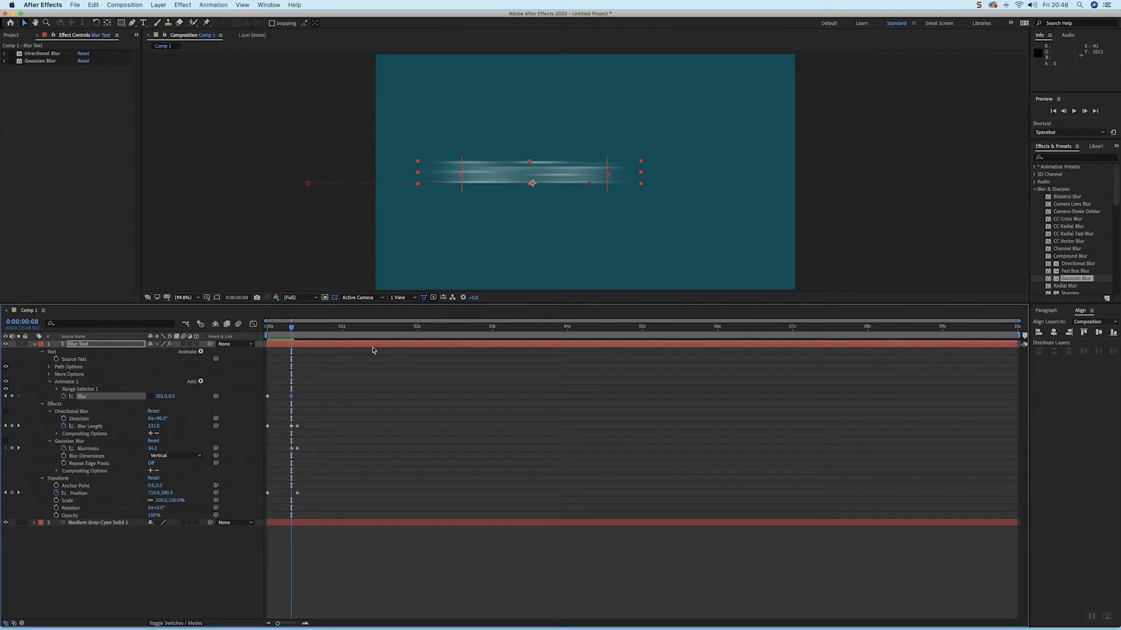
# Set Animator 1's horizontal blur to 0 at frame 10.
pyautogui.click(297, 332)
pyautogui.click(163, 396)
pyautogui.write('0')
pyautogui.press('Return')
# Raise Animator 1's horizontal blur at frame 8 to about 1080 and preview the animation from the start.
pyautogui.moveTo(287, 340)
pyautogui.mouseDown()
pyautogui.moveTo(258, 339)
pyautogui.moveTo(291, 335)
pyautogui.mouseUp()
pyautogui.moveTo(160, 397); pyautogui.dragTo(386, 416)
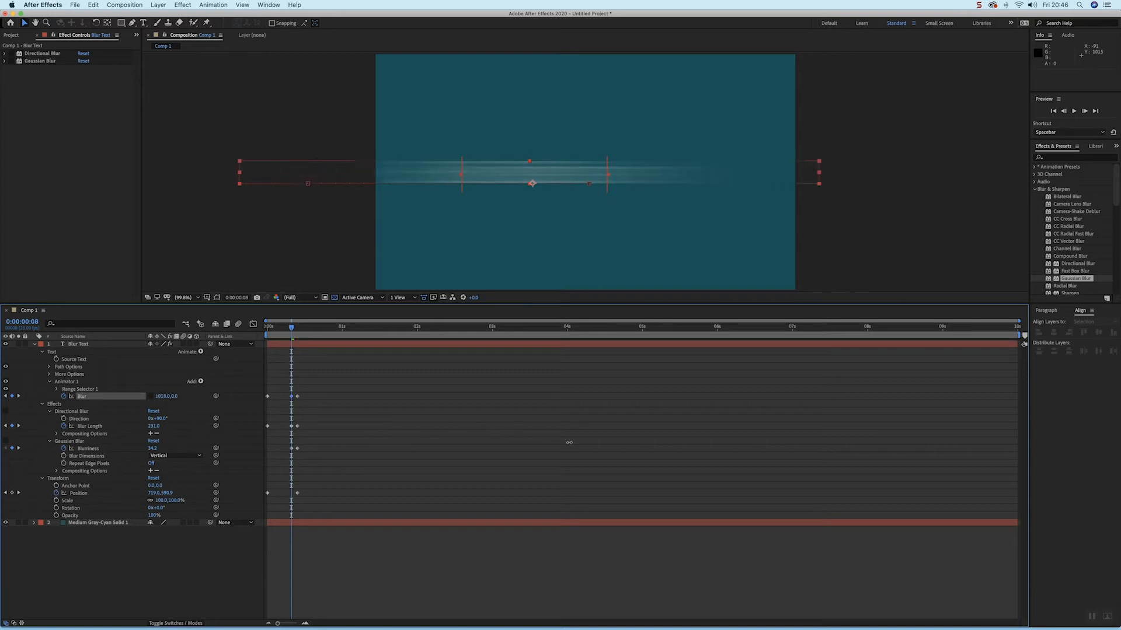
pyautogui.moveTo(569, 442); pyautogui.dragTo(596, 446)
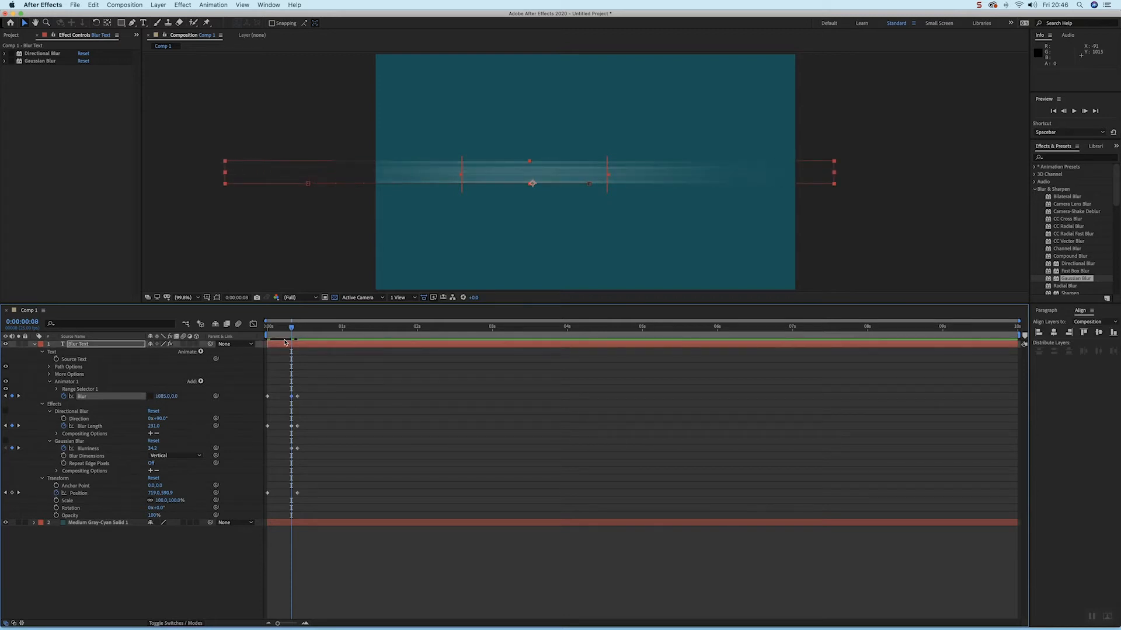
pyautogui.press('Home')
pyautogui.press('space')
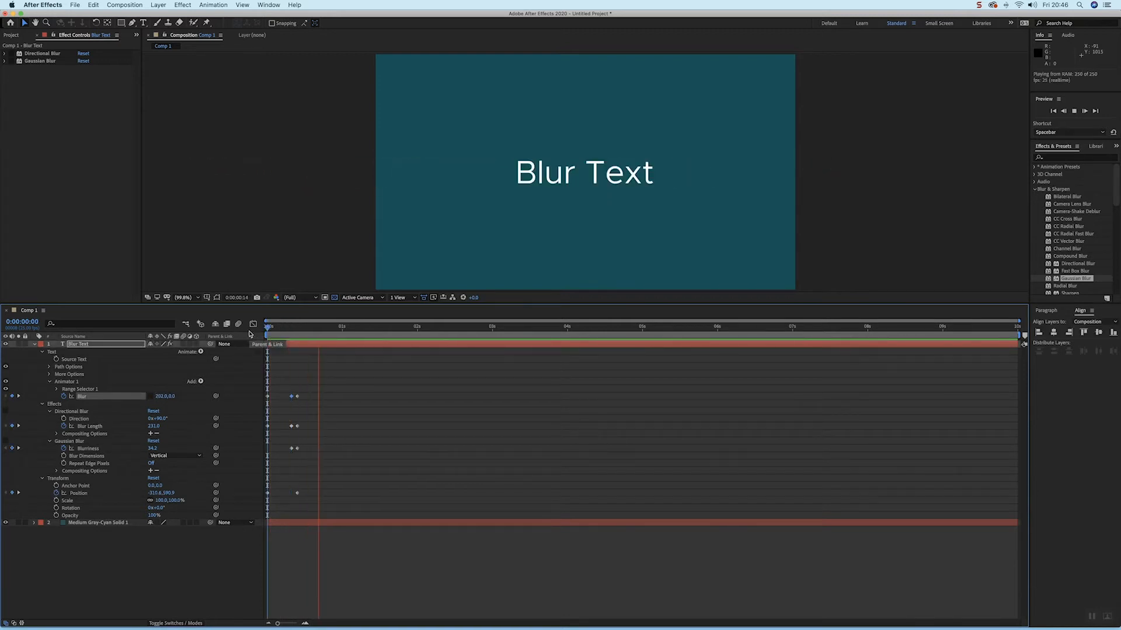
# Raise Animator 1's horizontal blur at frame 8 to 10000.0 and preview the animation from frame 0.
pyautogui.click(282, 338)
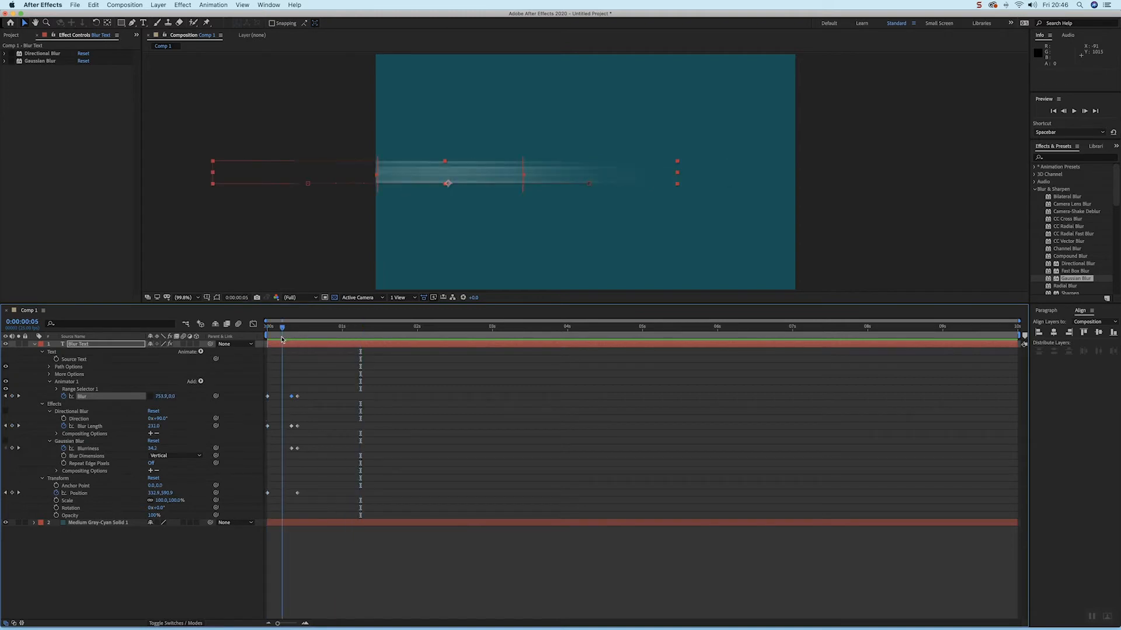
pyautogui.moveTo(284, 335); pyautogui.dragTo(292, 335)
pyautogui.moveTo(159, 400); pyautogui.dragTo(719, 455)
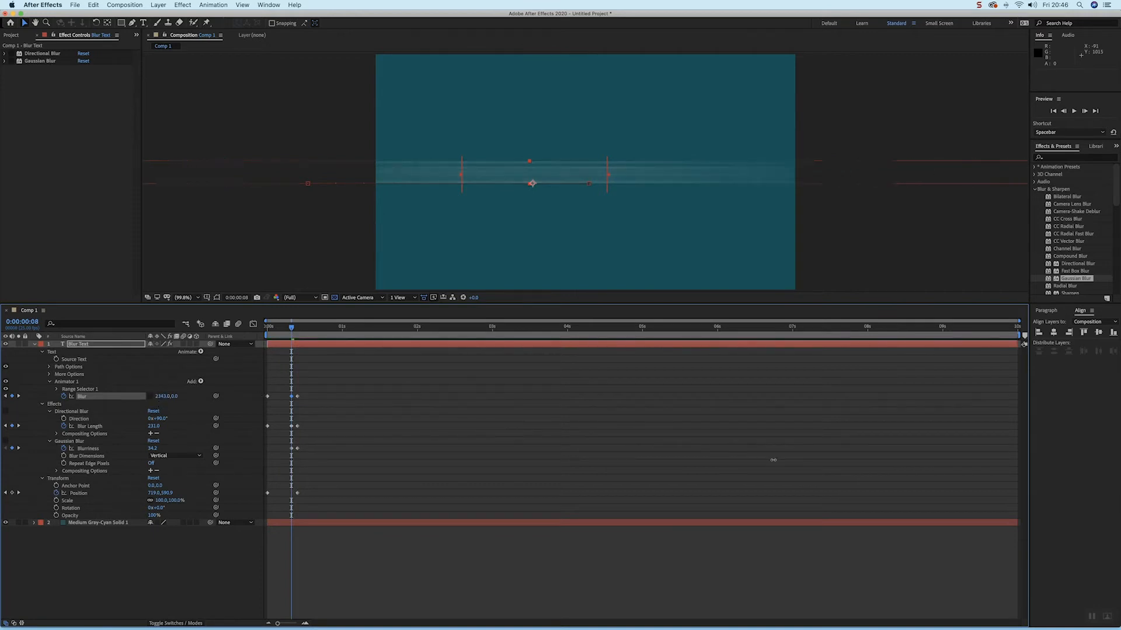
pyautogui.moveTo(856, 466); pyautogui.dragTo(375, 451)
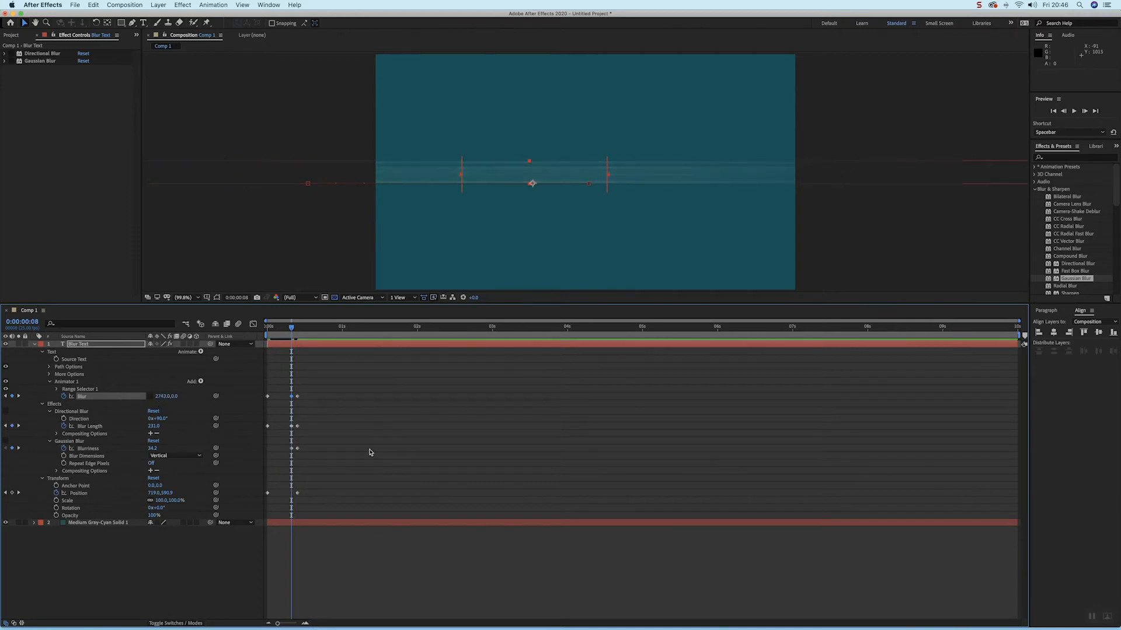
pyautogui.moveTo(167, 396); pyautogui.dragTo(376, 398)
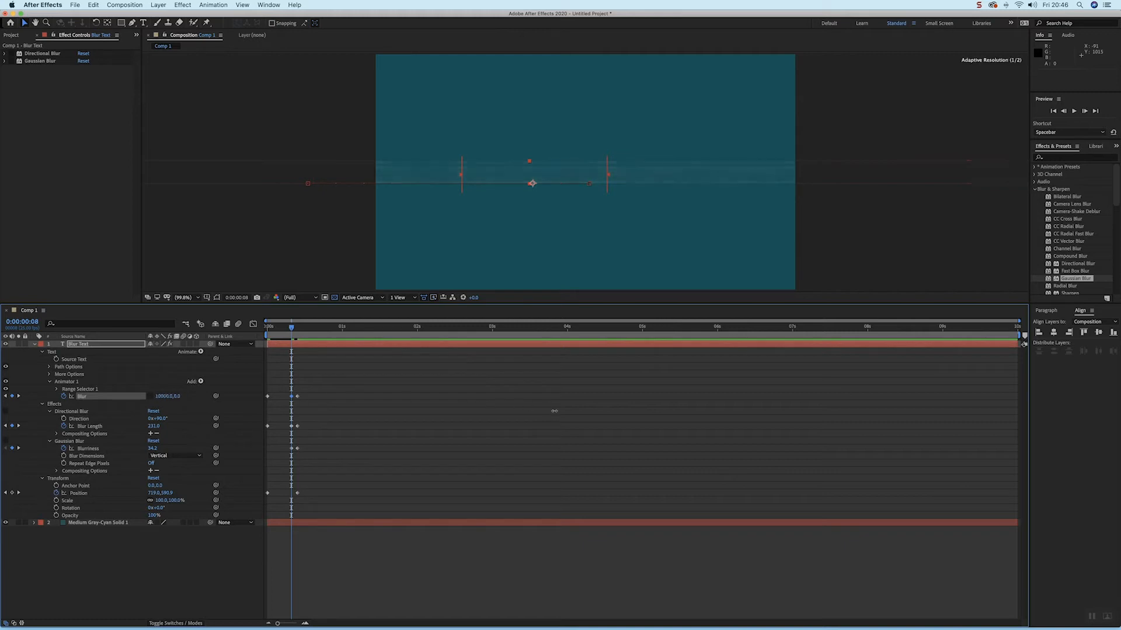
pyautogui.click(267, 327)
pyautogui.press('space')
# Move Animator 1's middle blur keyframe from frame 8 to frame 4 and preview the animation from the start.
pyautogui.moveTo(292, 397); pyautogui.dragTo(280, 402)
pyautogui.press('Home')
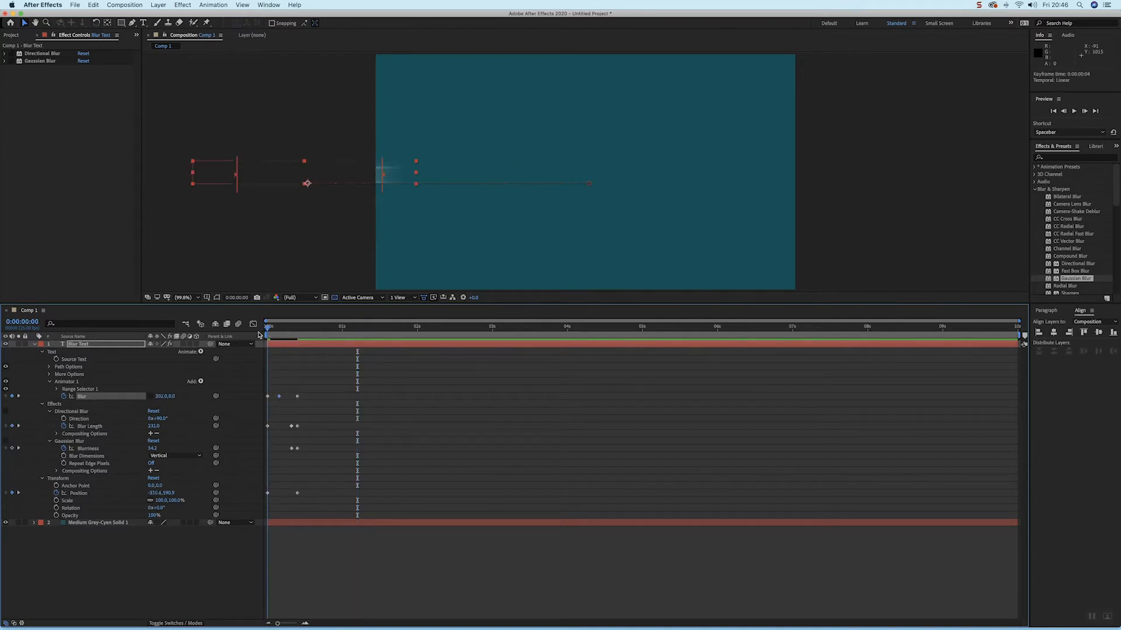
pyautogui.press('space')
pyautogui.press('space')
# At frame 10, disable Animator 1 on the Blur Text layer and collapse its properties.
pyautogui.moveTo(286, 334); pyautogui.dragTo(292, 335)
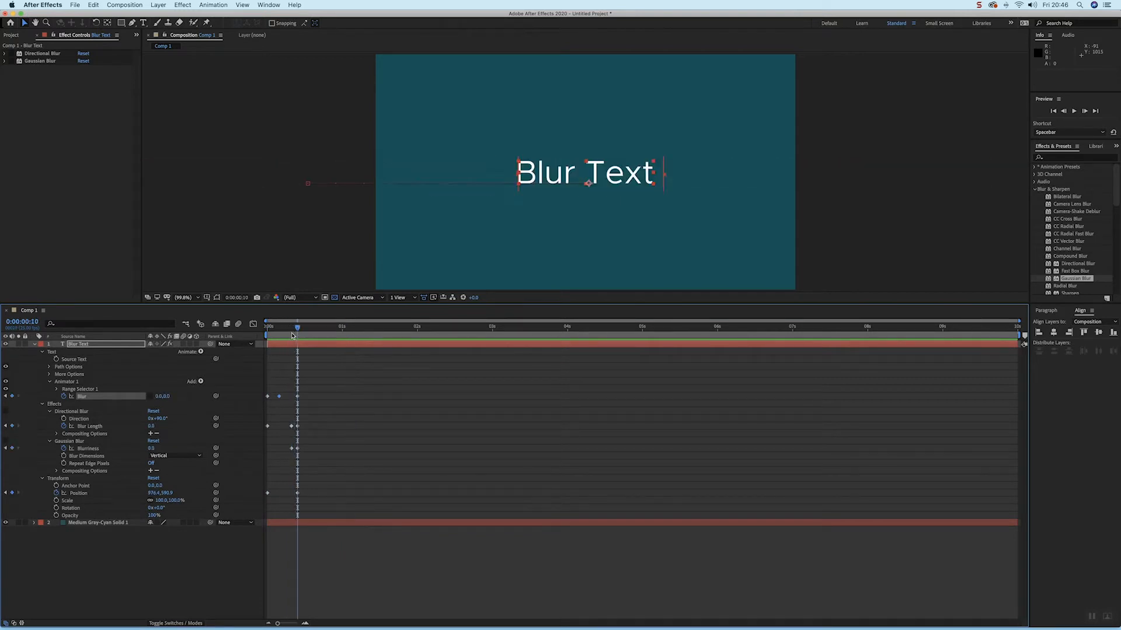
pyautogui.click(201, 352)
pyautogui.click(71, 383)
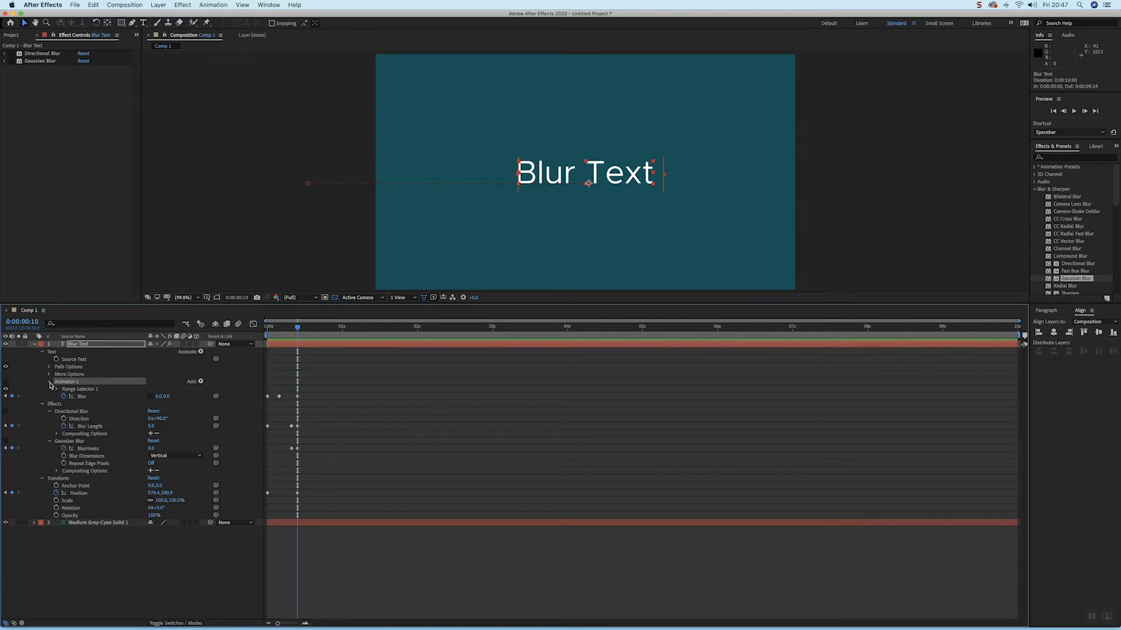
pyautogui.click(50, 383)
pyautogui.click(53, 390)
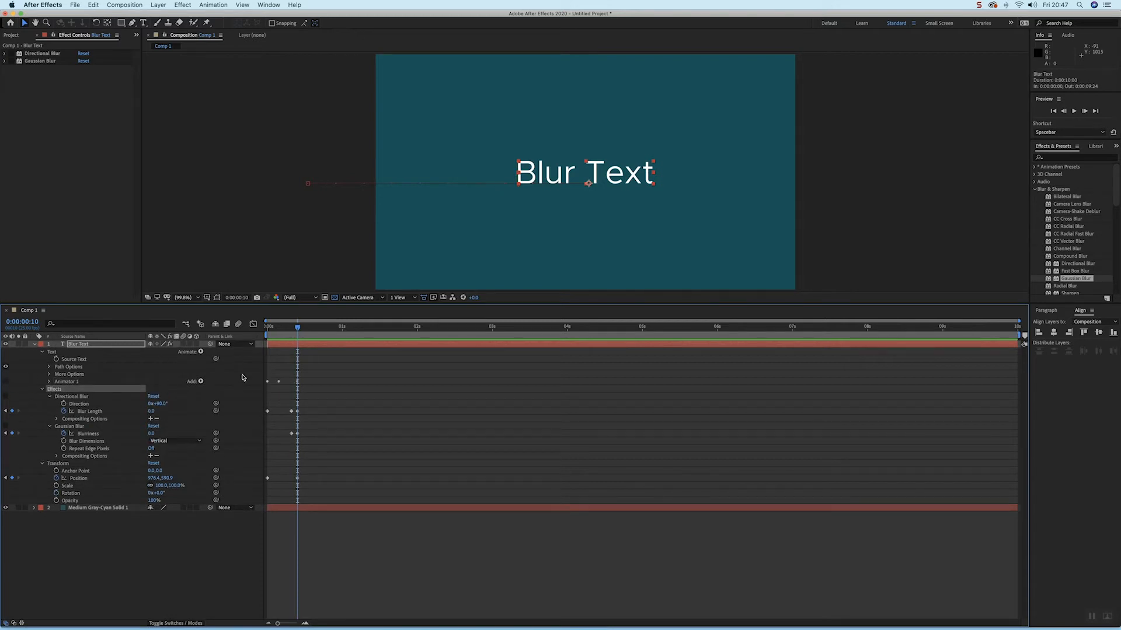
# Enable the Directional Blur effect on the Blur Text layer and preview the animation.
pyautogui.moveTo(297, 331); pyautogui.dragTo(279, 339)
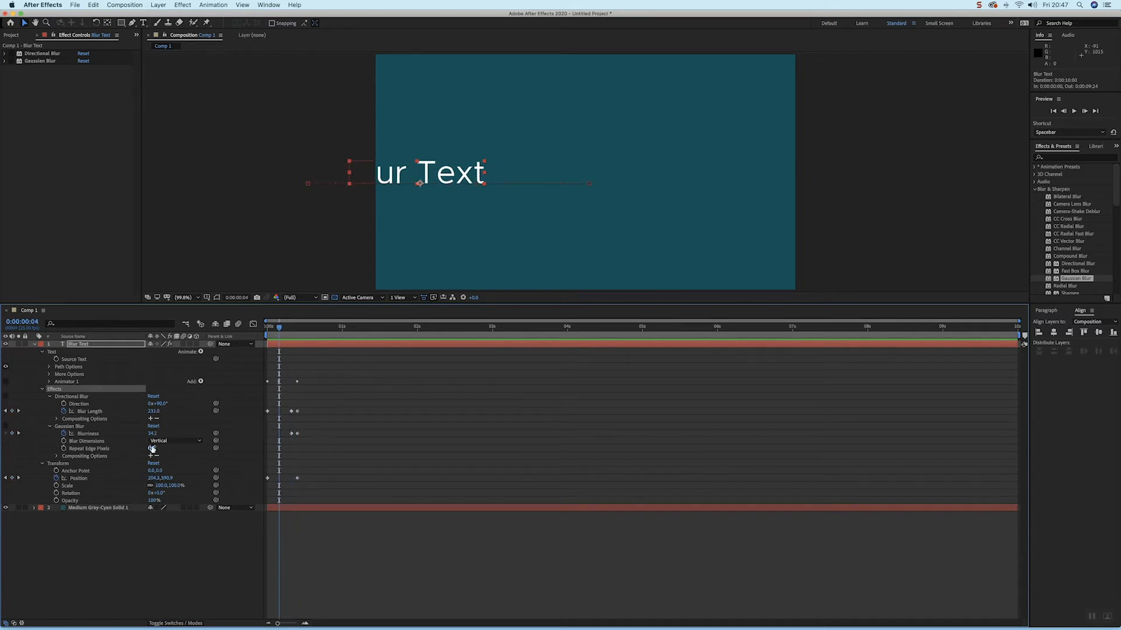
pyautogui.click(77, 397)
pyautogui.click(5, 397)
pyautogui.press('space')
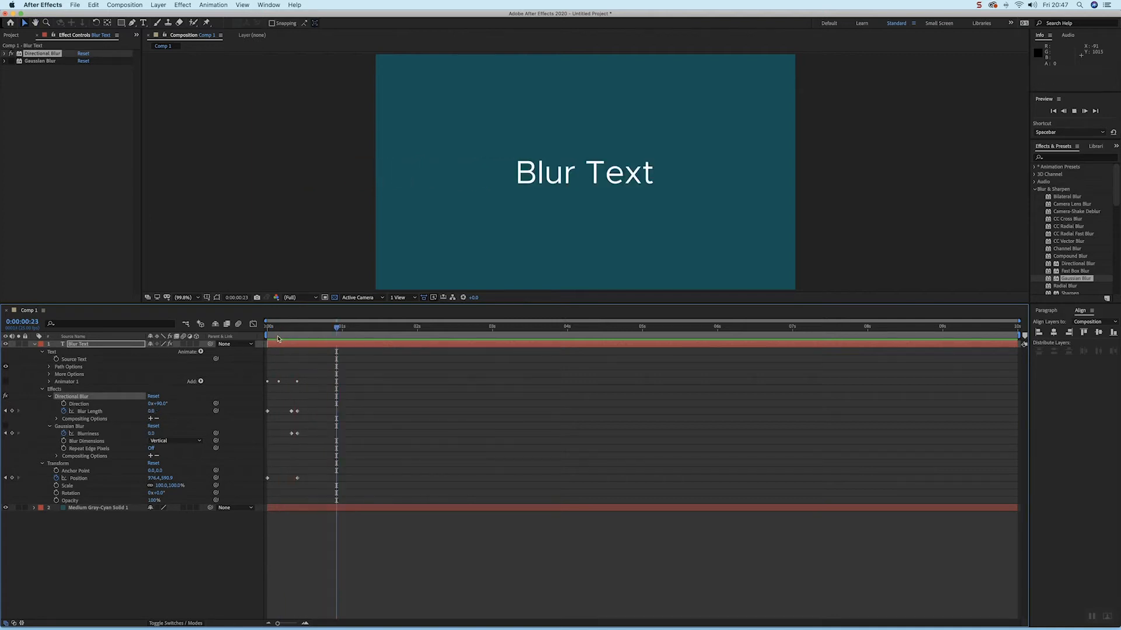
pyautogui.press('space')
# Locate Directional Blur among the Blur & Sharpen effects, and expand the settings of the applied effect at frame 7.
pyautogui.scroll(-3, 1060, 190)
pyautogui.click(1072, 218)
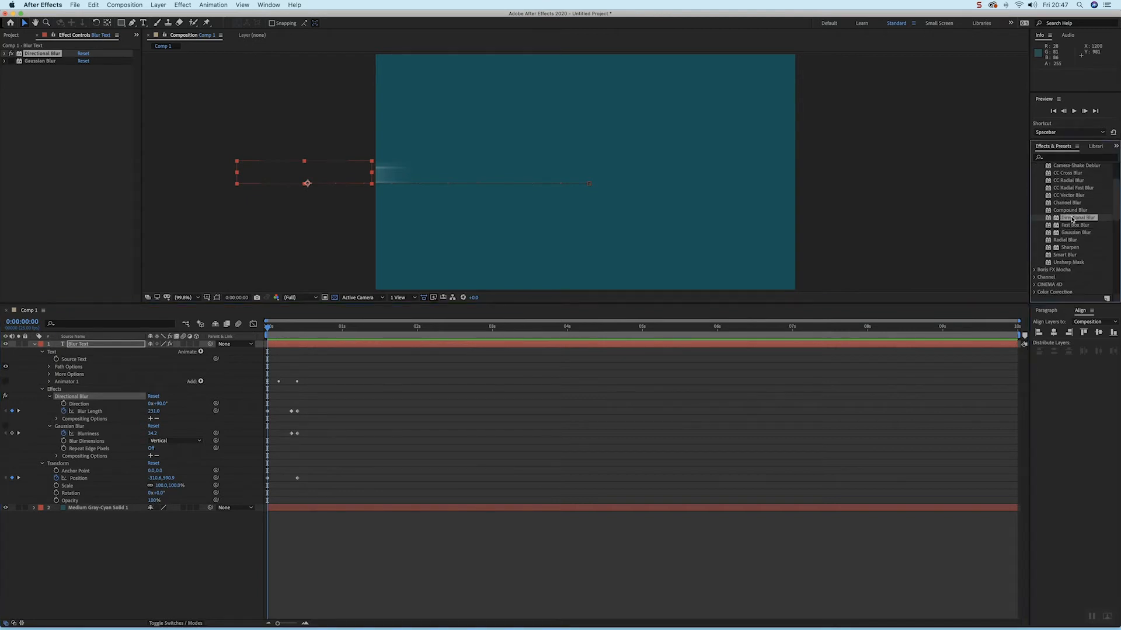
pyautogui.moveTo(275, 332); pyautogui.dragTo(288, 332)
pyautogui.click(6, 53)
# Try tilting the Directional Blur's direction slightly, and set it back to 90°.
pyautogui.moveTo(86, 72); pyautogui.dragTo(90, 76)
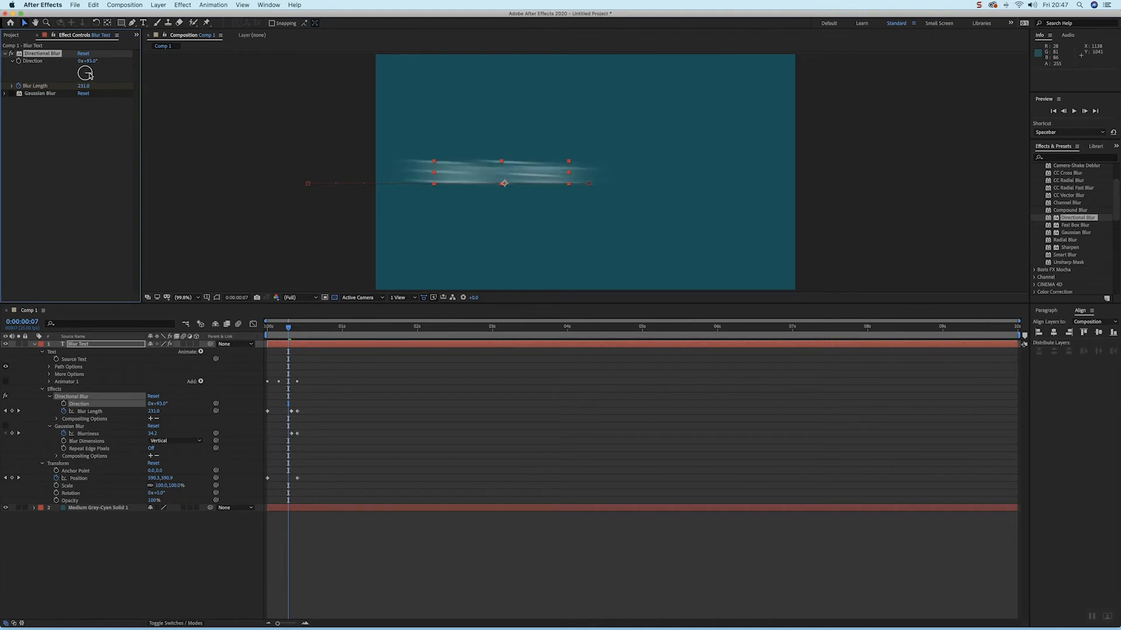
pyautogui.click(94, 61)
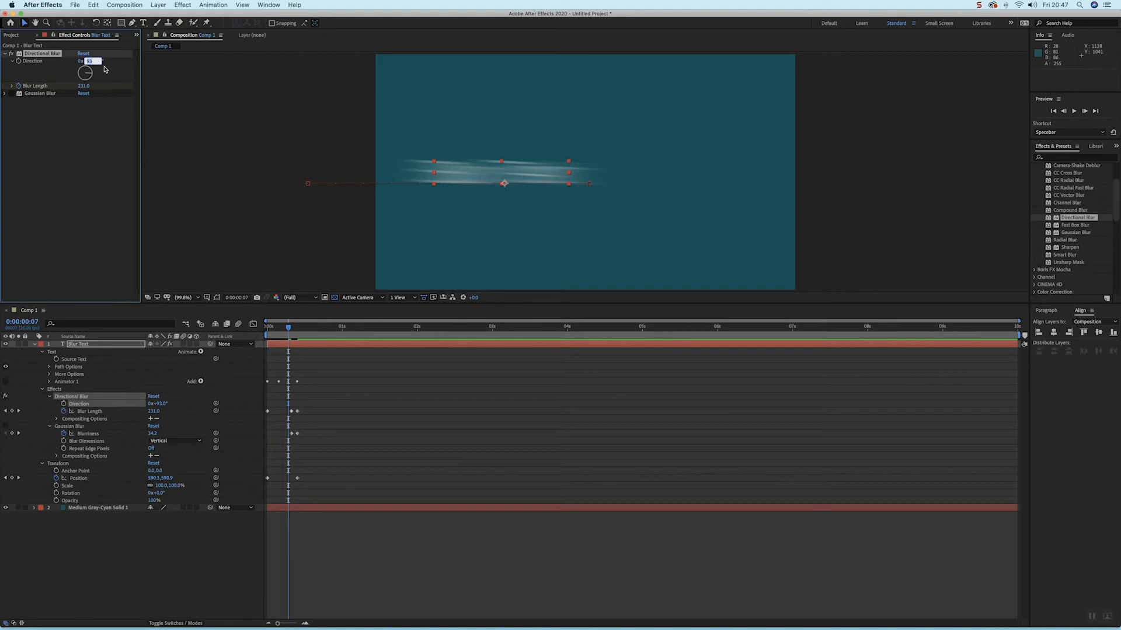
pyautogui.write('90')
pyautogui.press('Return')
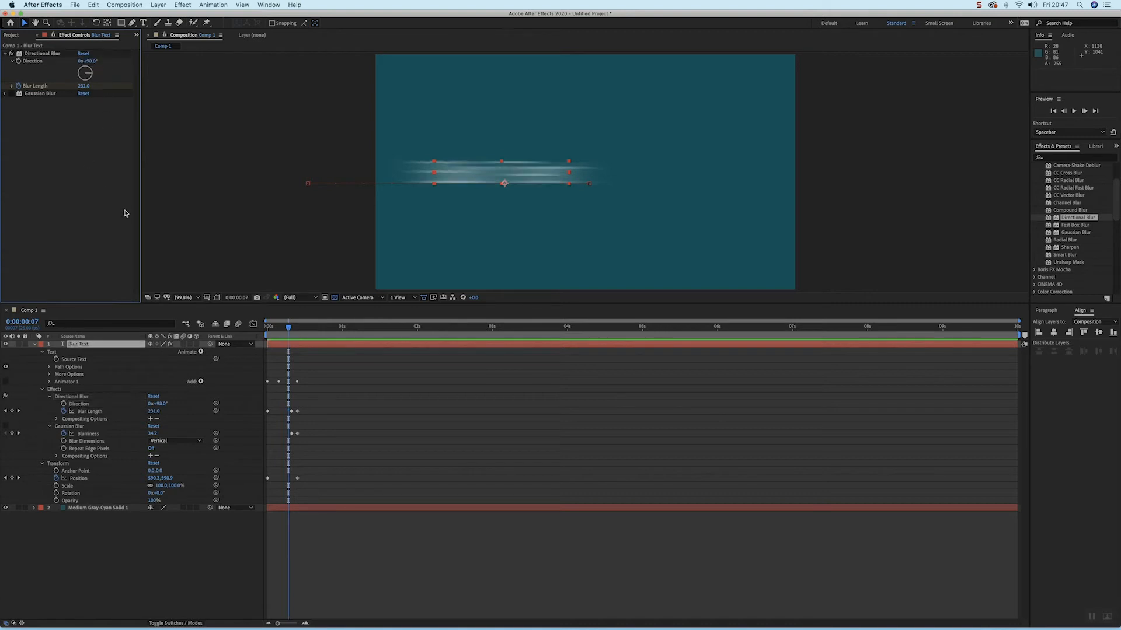
# Remove all Blur Length keyframes from Directional Blur and set its Blur Length to 0 at frame 0.
pyautogui.moveTo(277, 623); pyautogui.dragTo(297, 625)
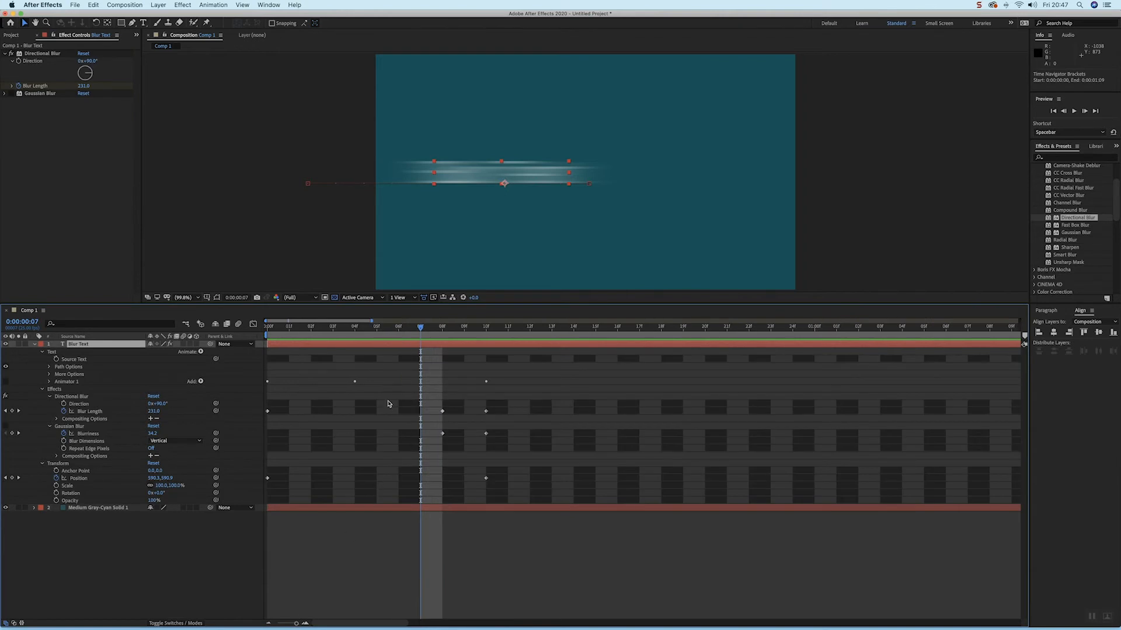
pyautogui.press('pagedown')
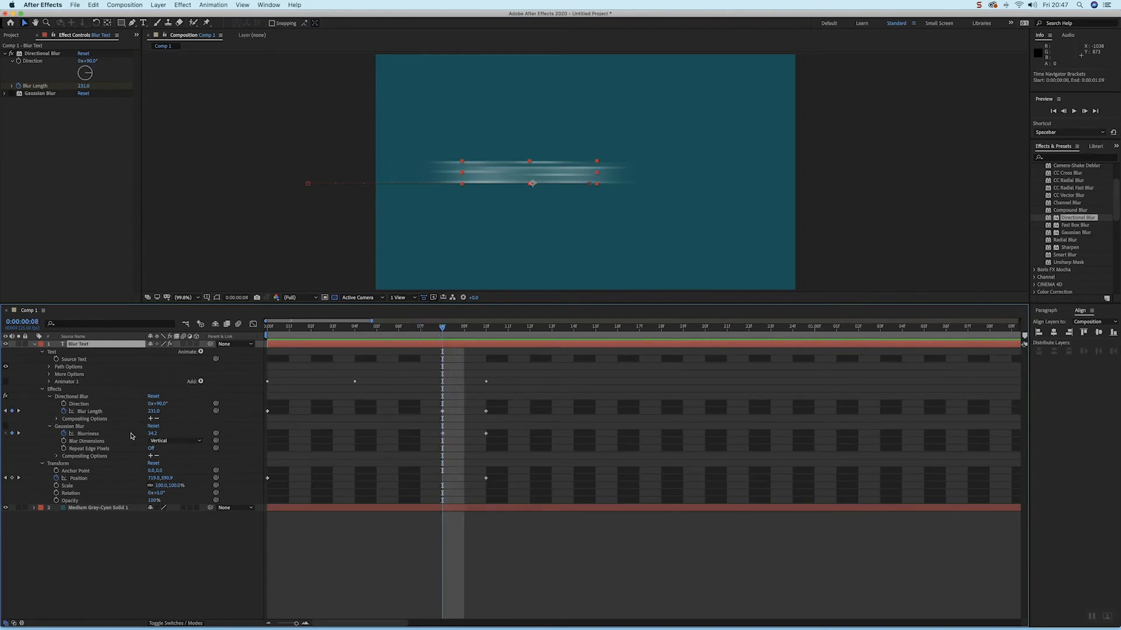
pyautogui.click(85, 412)
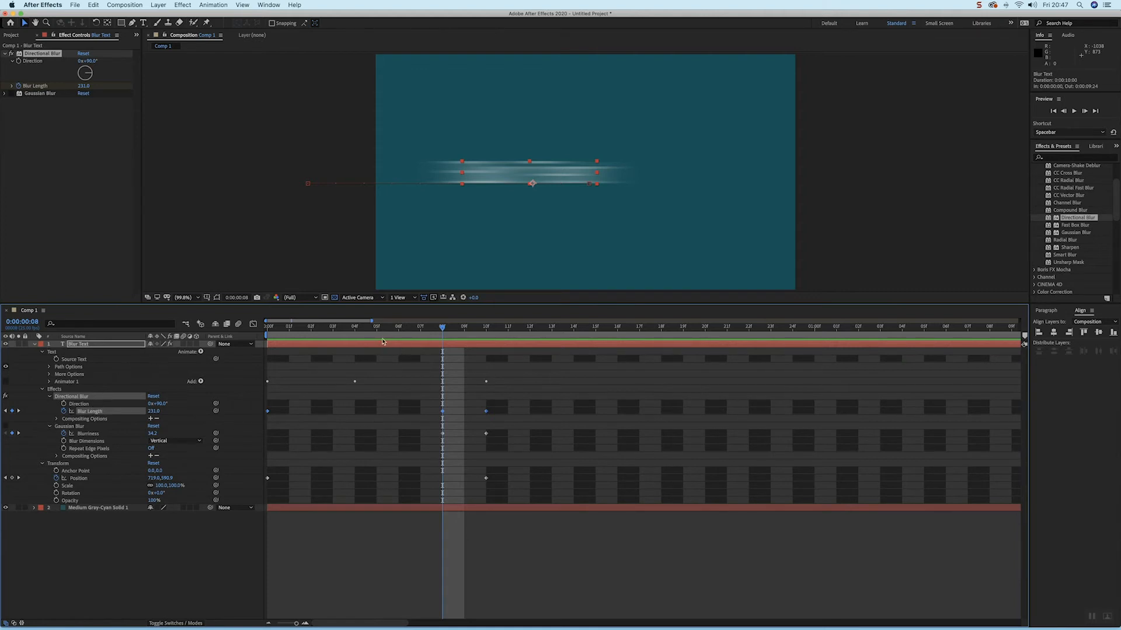
pyautogui.press('Home')
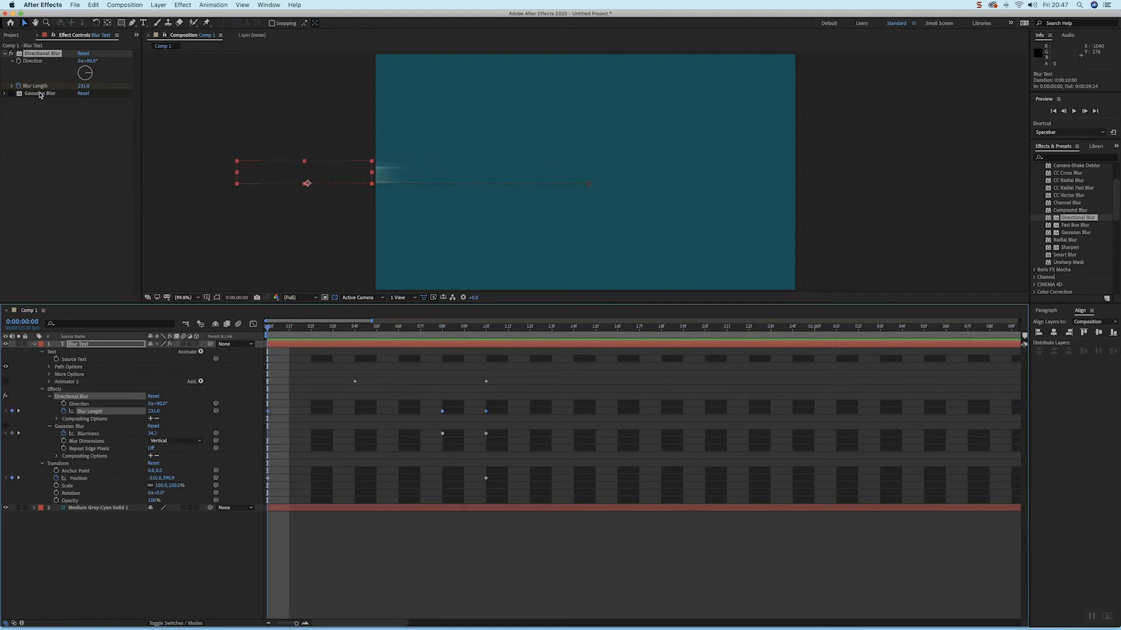
pyautogui.click(18, 87)
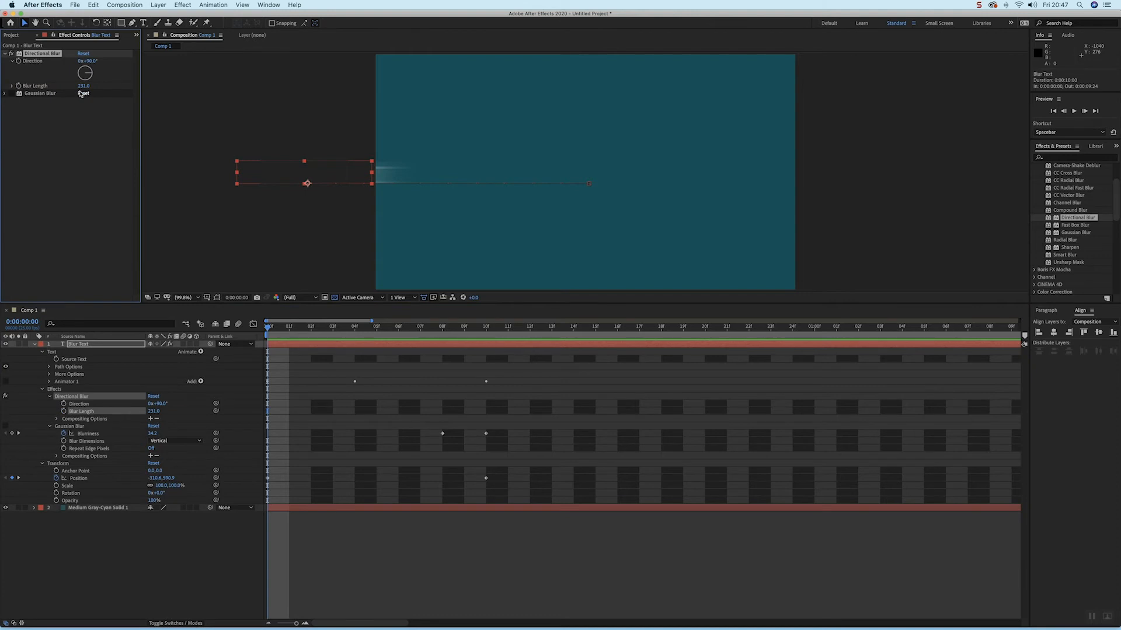
pyautogui.click(83, 87)
pyautogui.write('0')
pyautogui.click(92, 167)
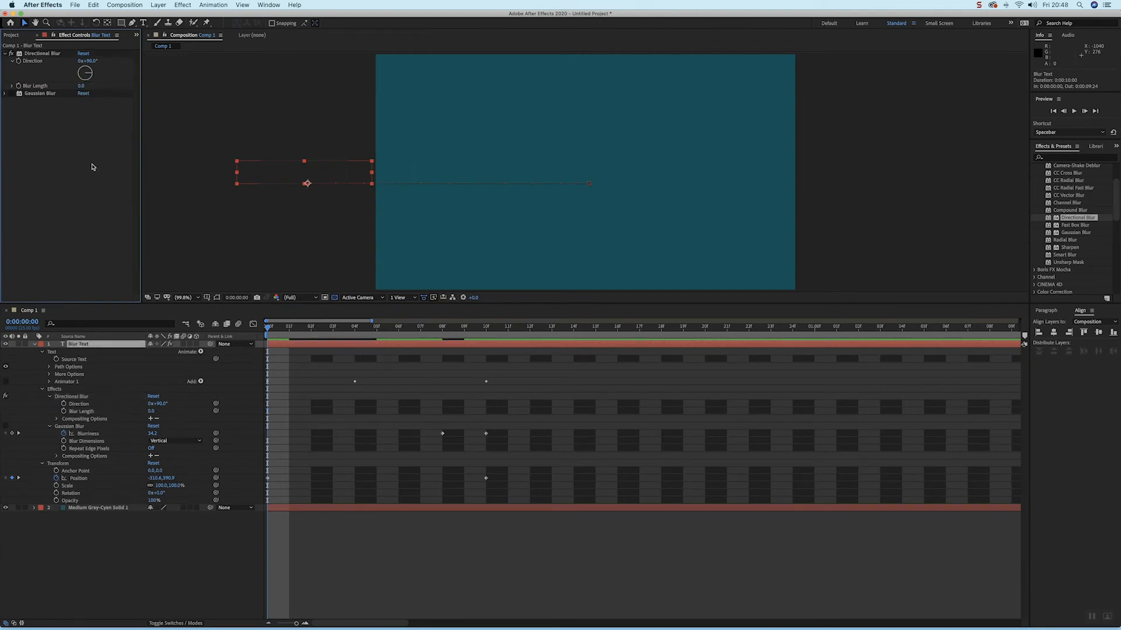
# At frame 8, raise the Directional Blur's Blur Length to 560.0.
pyautogui.moveTo(297, 339); pyautogui.dragTo(440, 337)
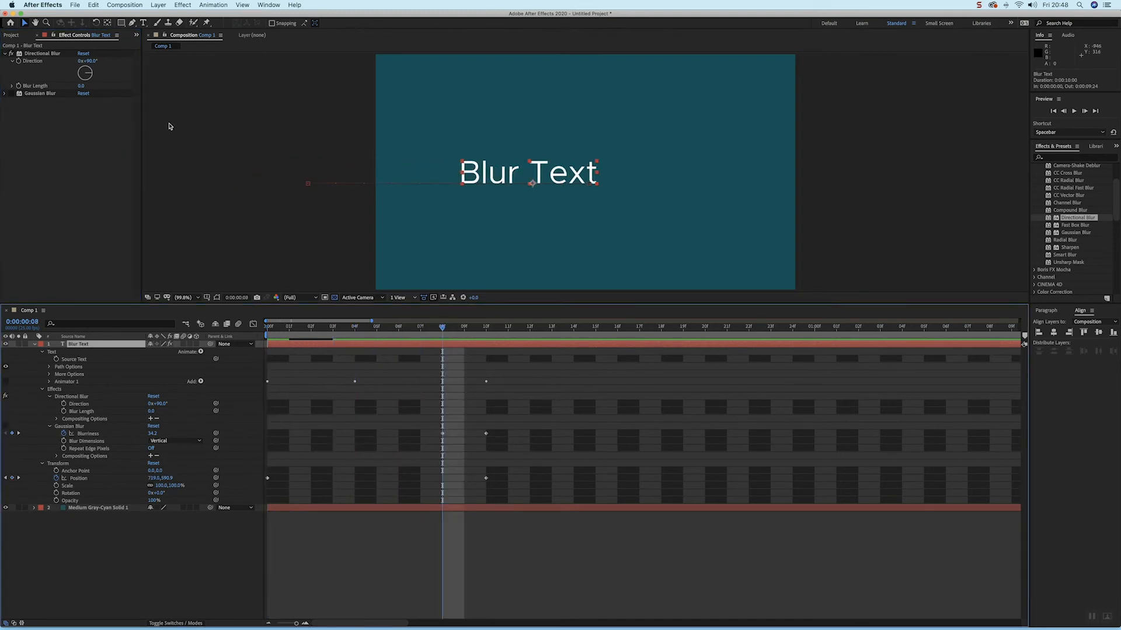
pyautogui.moveTo(81, 87); pyautogui.dragTo(449, 129)
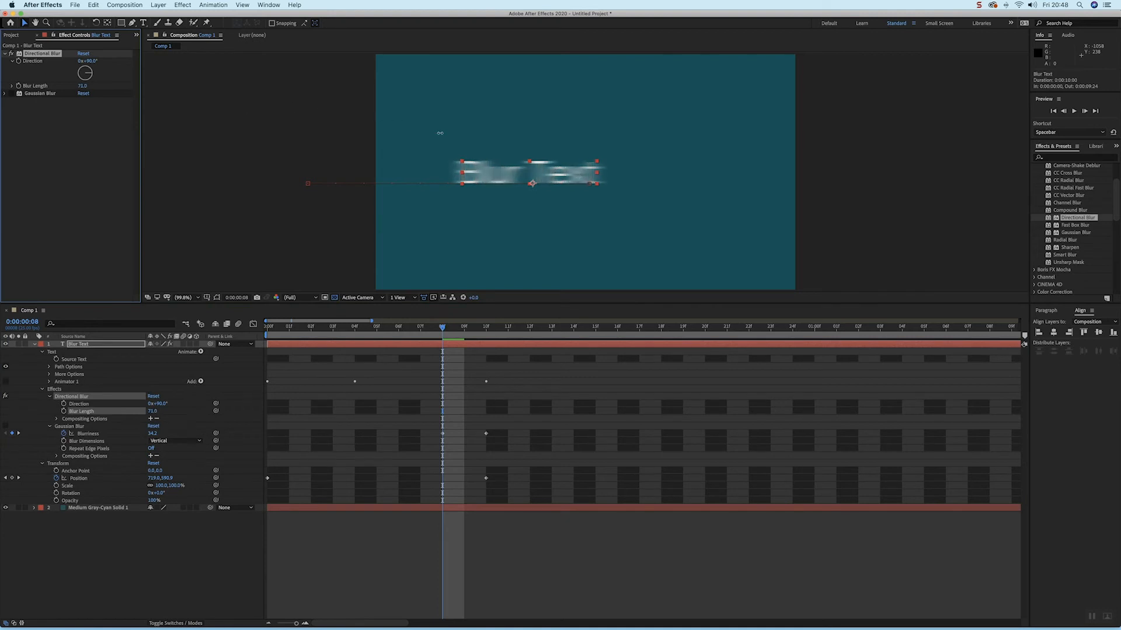
pyautogui.moveTo(508, 142); pyautogui.dragTo(799, 190)
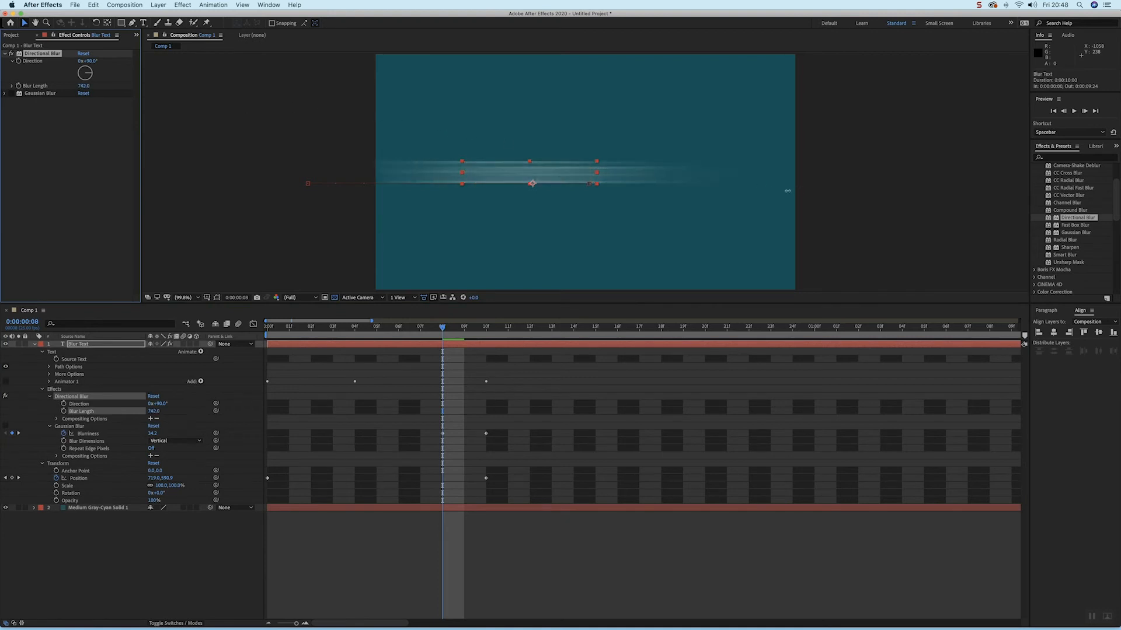
pyautogui.moveTo(713, 191); pyautogui.dragTo(711, 191)
# Try a slight tilt of the blur direction on the 560.0 blur, and restore the direction to 90°.
pyautogui.moveTo(91, 76)
pyautogui.mouseDown()
pyautogui.moveTo(91, 65)
pyautogui.moveTo(90, 75)
pyautogui.mouseUp()
pyautogui.click(88, 61)
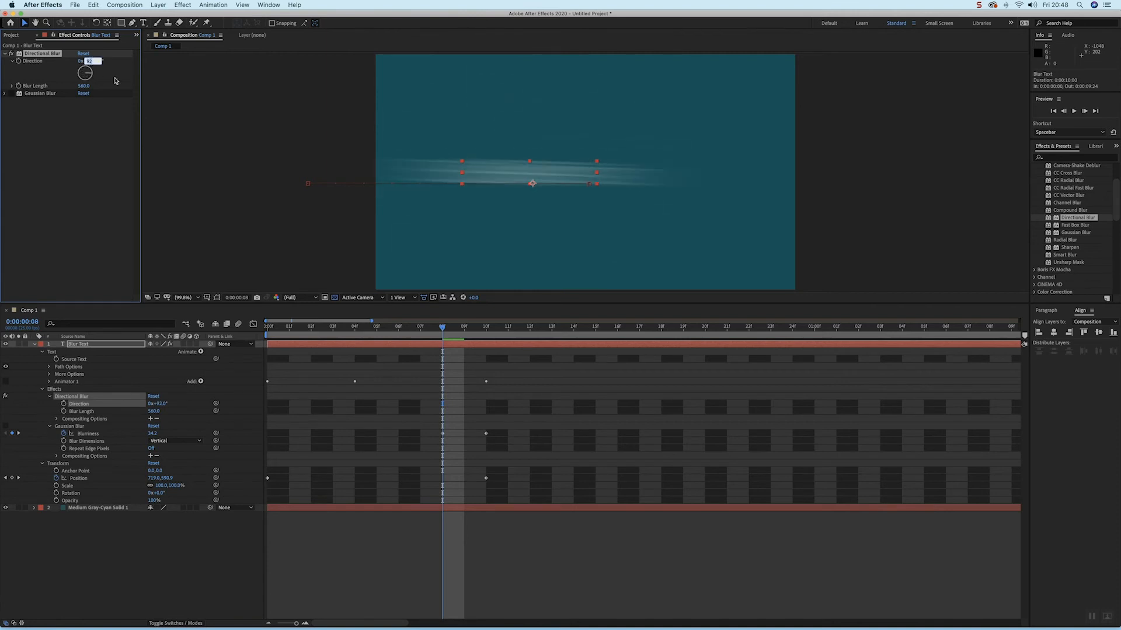
pyautogui.write('90')
pyautogui.press('Return')
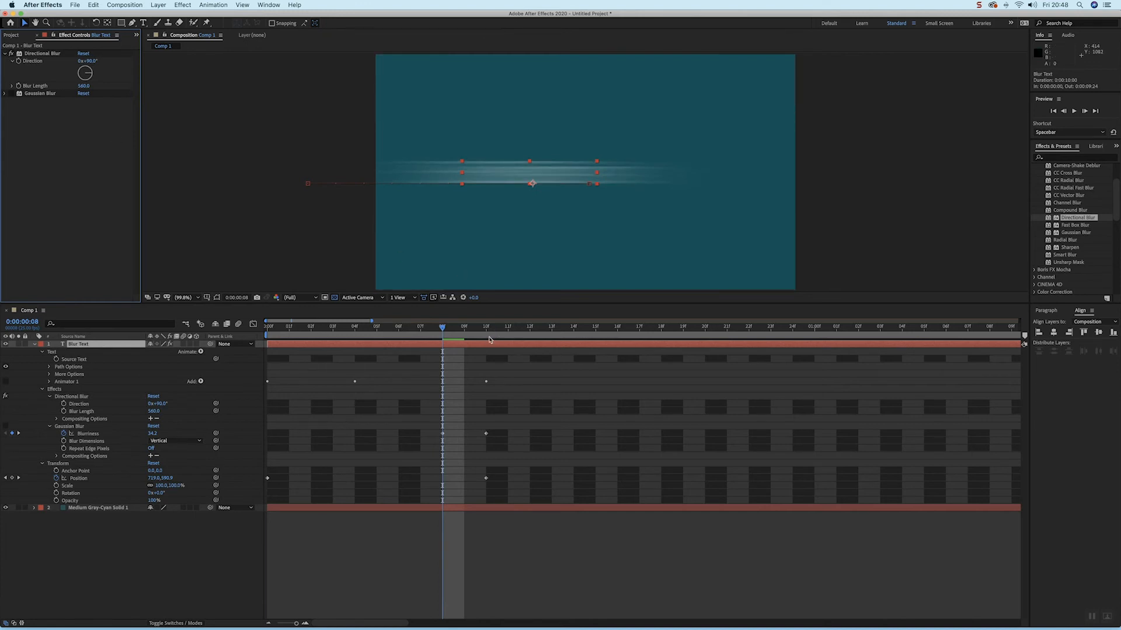
# Check the blurred text at frame 10, and add keyframes for Directional Blur's Direction and Blur Length at frame 8.
pyautogui.moveTo(478, 339); pyautogui.dragTo(487, 339)
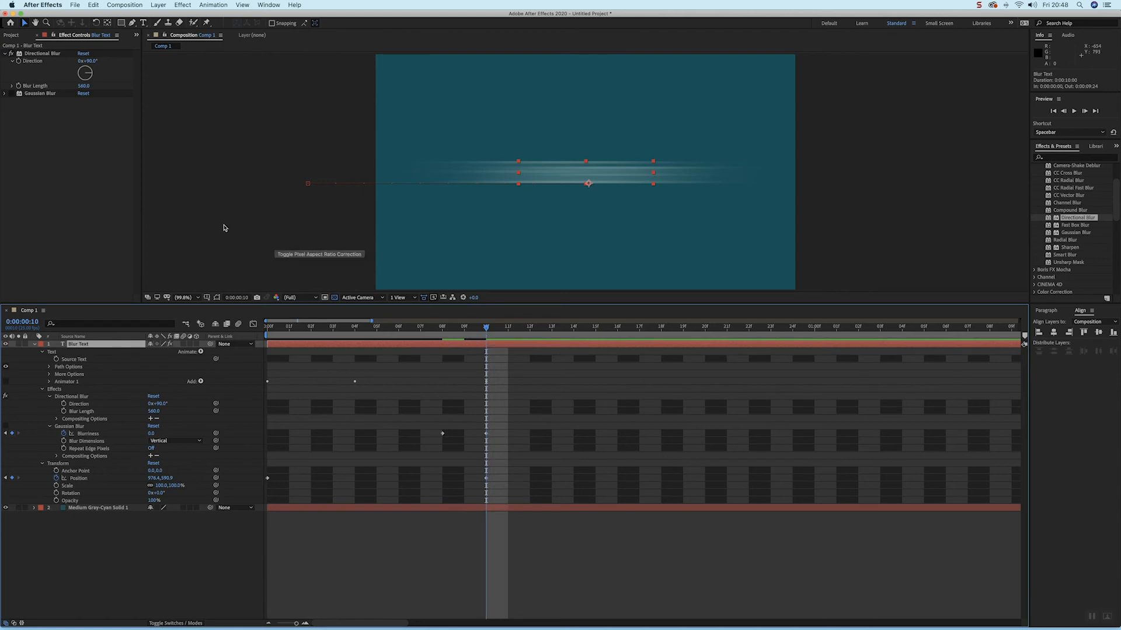
pyautogui.click(446, 340)
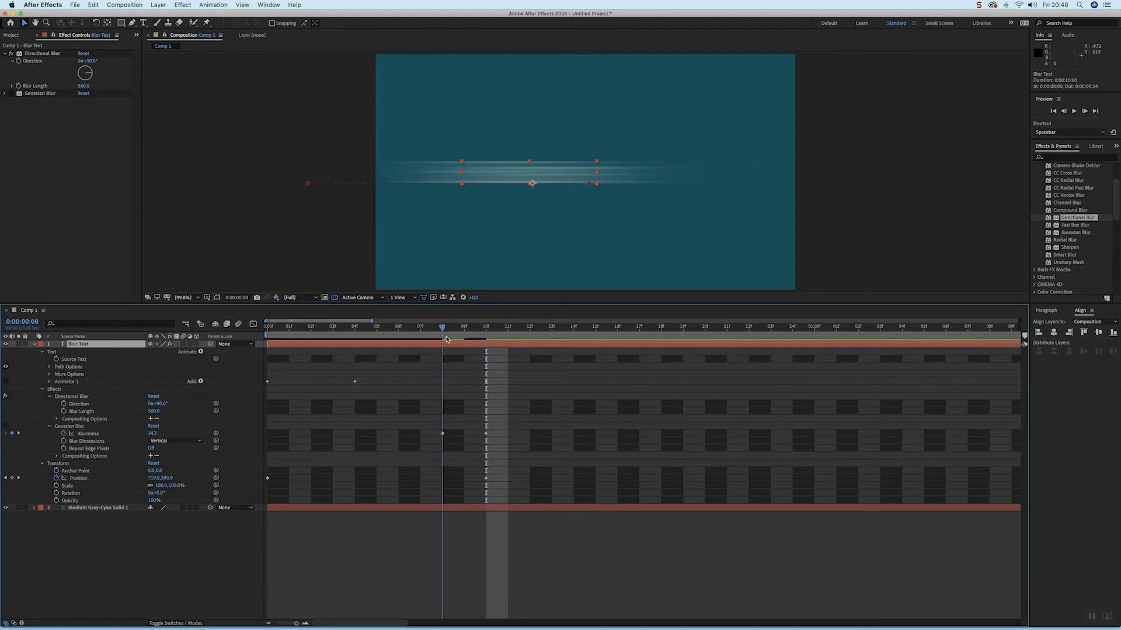
pyautogui.click(18, 61)
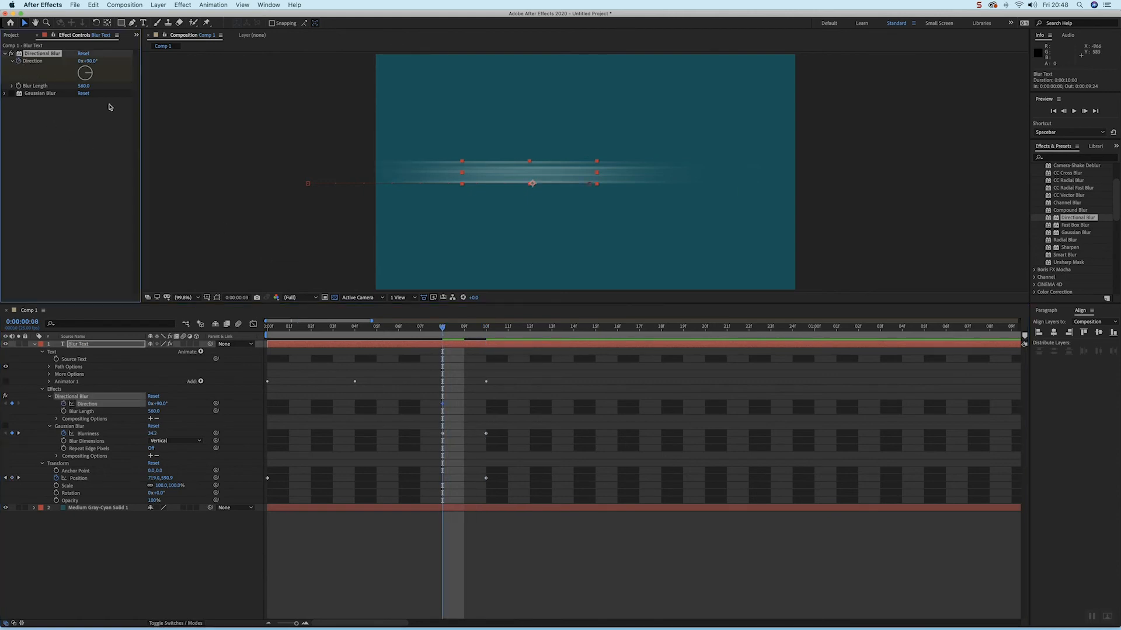
pyautogui.click(18, 86)
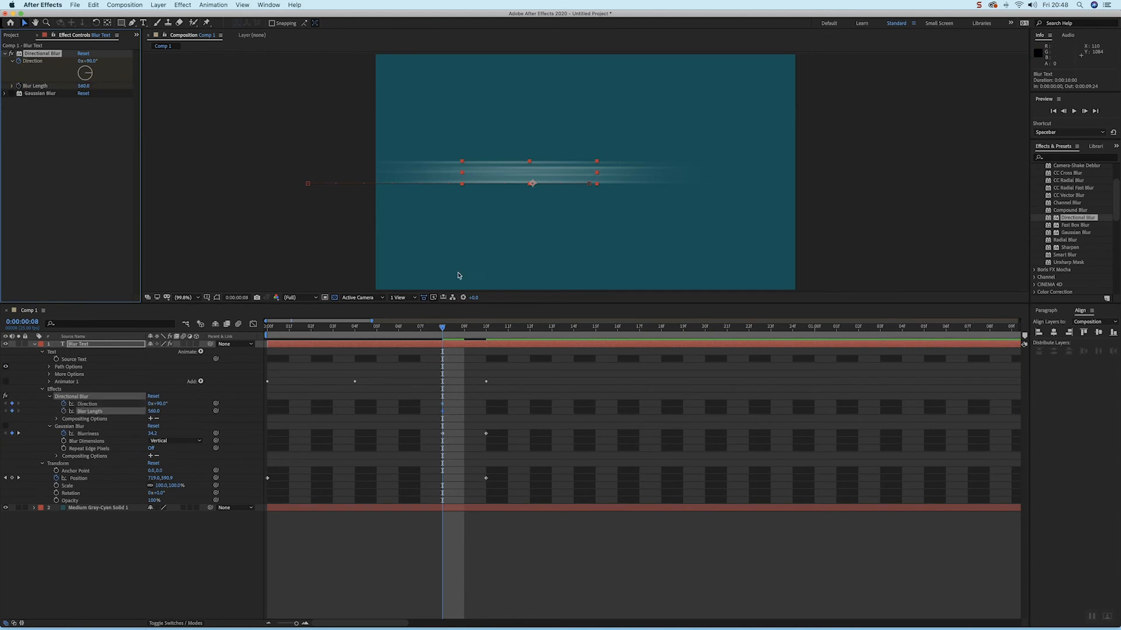
# At frame 10, set the Directional Blur's Blur Length to 0.
pyautogui.click(484, 337)
pyautogui.click(85, 86)
pyautogui.write('0')
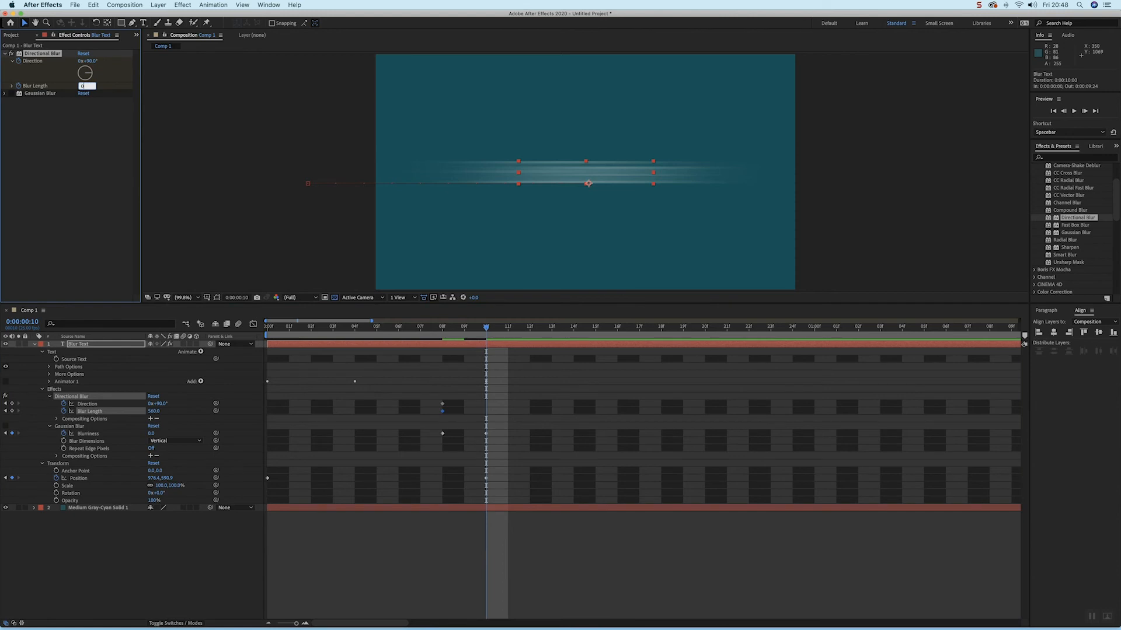
pyautogui.press('Return')
# Play the text slide from frame 0 and scrub through its early frames to examine the Directional Blur streaks.
pyautogui.moveTo(312, 327); pyautogui.dragTo(266, 325)
pyautogui.press('space')
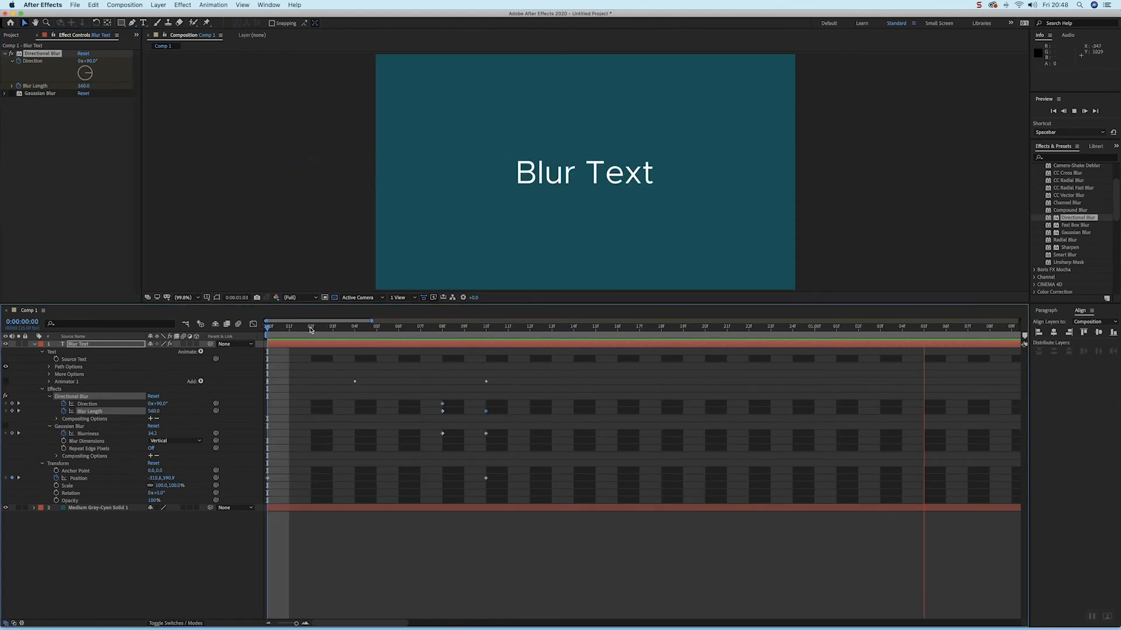
pyautogui.moveTo(377, 329); pyautogui.dragTo(414, 337)
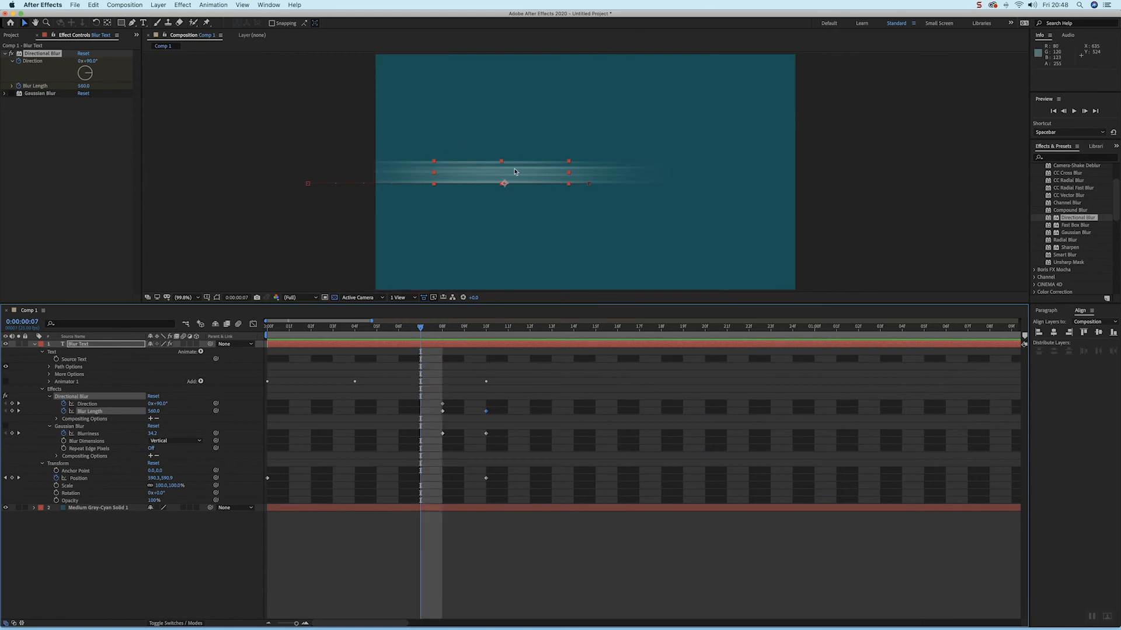
pyautogui.moveTo(419, 335); pyautogui.dragTo(268, 322)
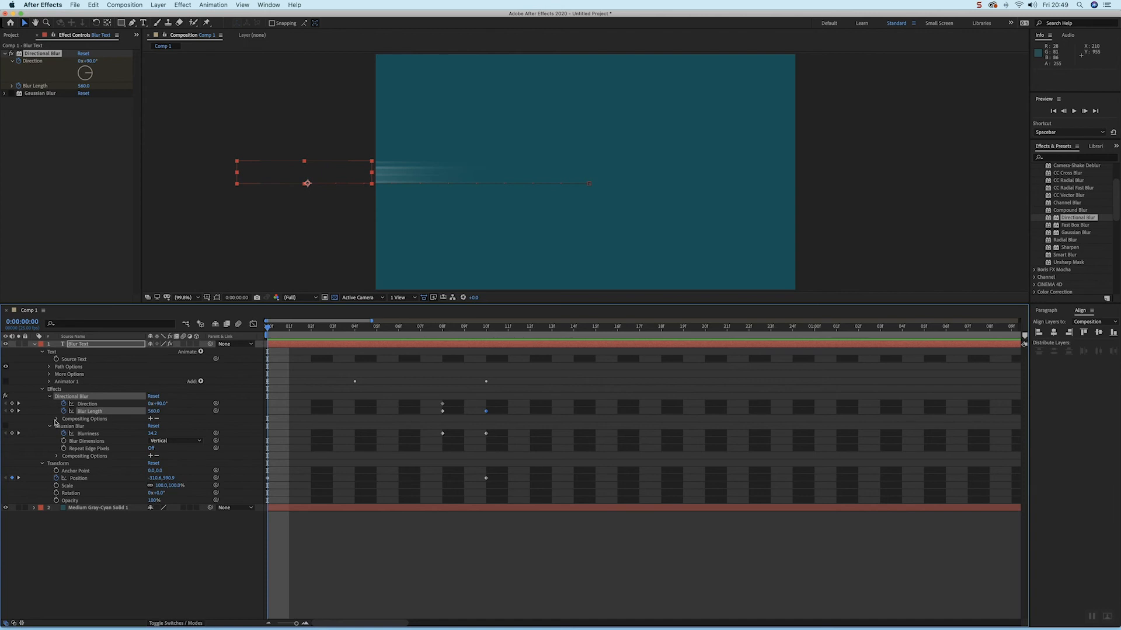
pyautogui.moveTo(311, 330); pyautogui.dragTo(395, 342)
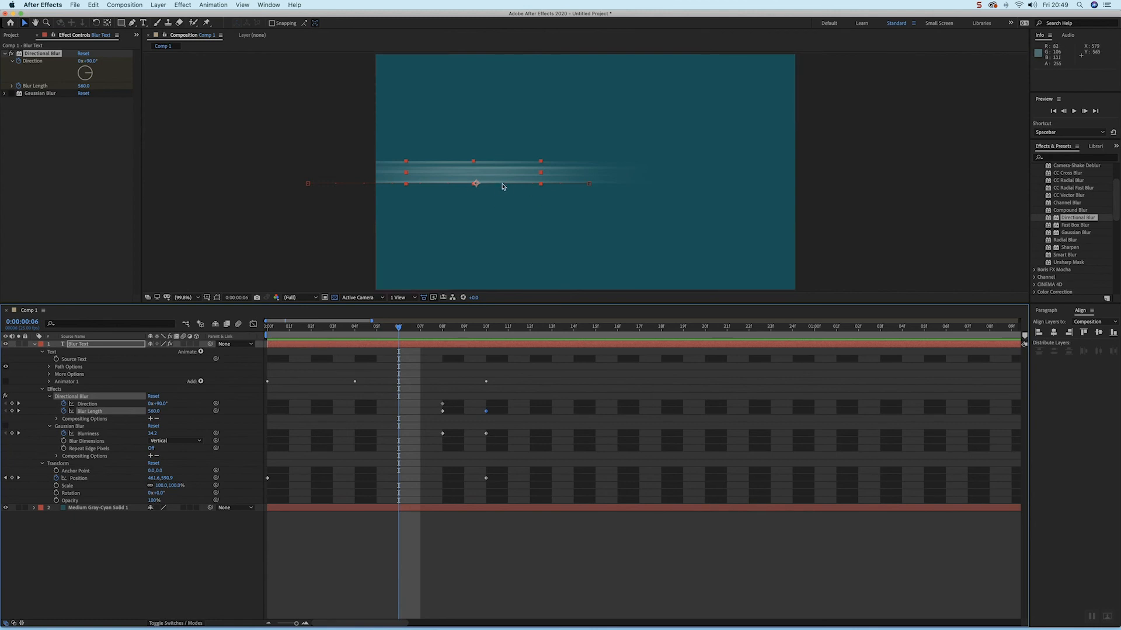
# Enable the Gaussian Blur effect on the text layer and preview the slide with both blurs combined.
pyautogui.click(11, 93)
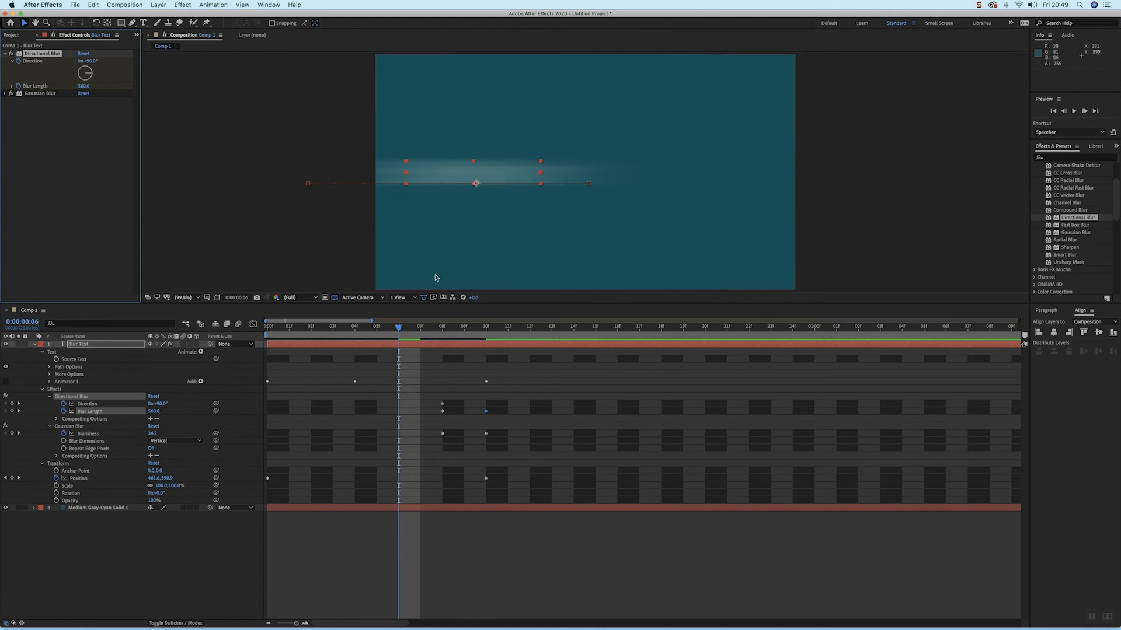
pyautogui.click(285, 329)
pyautogui.click(270, 327)
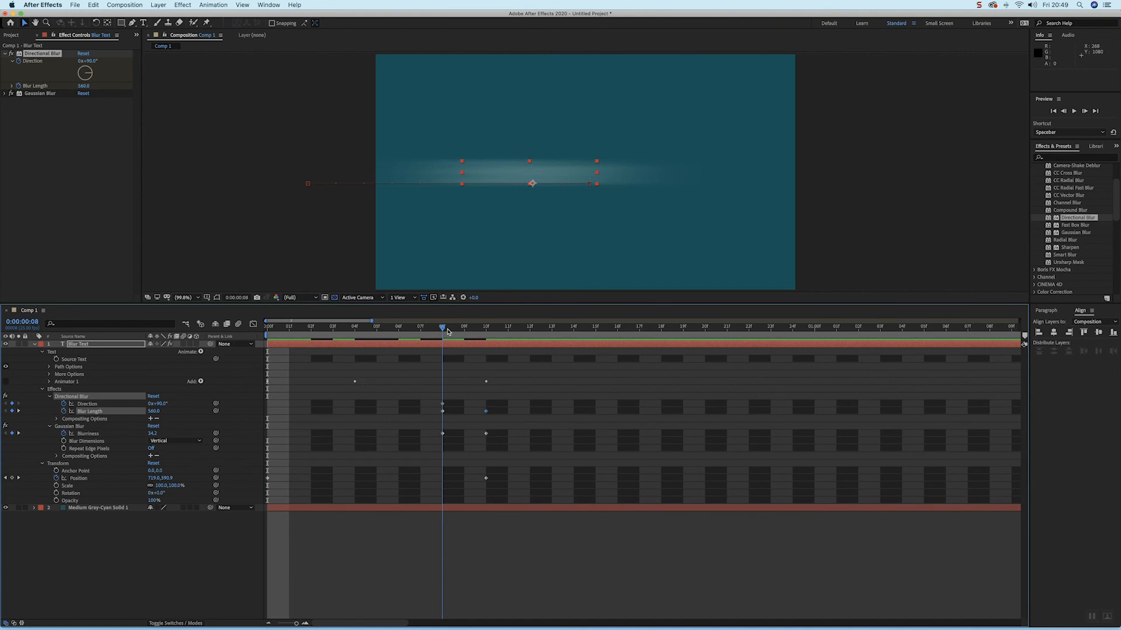
pyautogui.click(484, 331)
pyautogui.press('space')
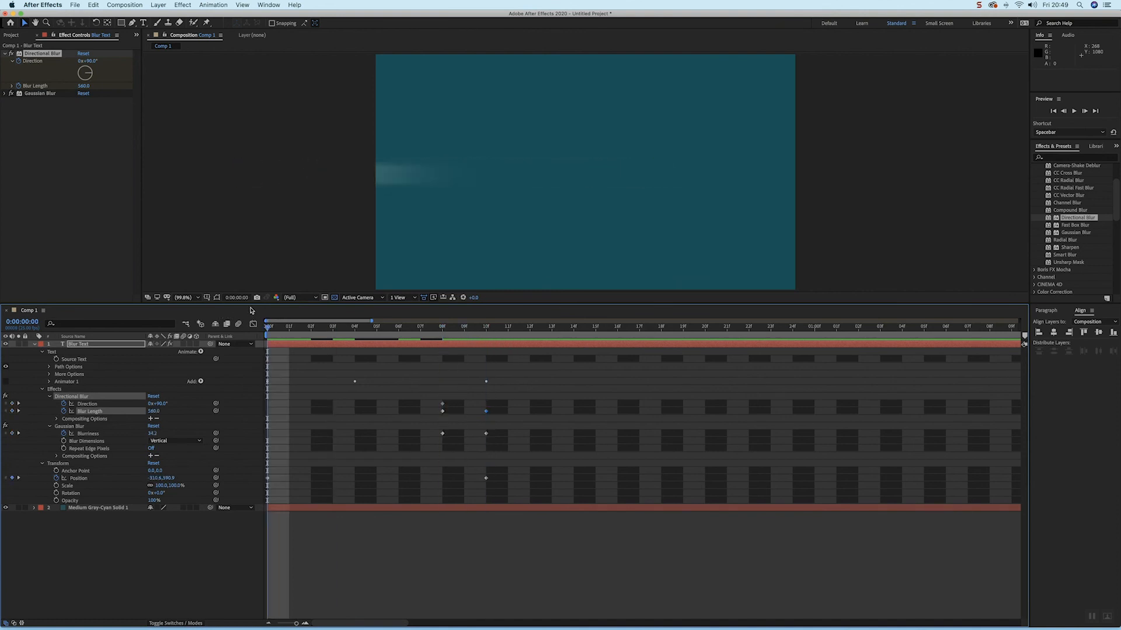
# Replay the text slide several times and inspect frame 8 to examine the combined Directional and Gaussian Blur.
pyautogui.click(304, 329)
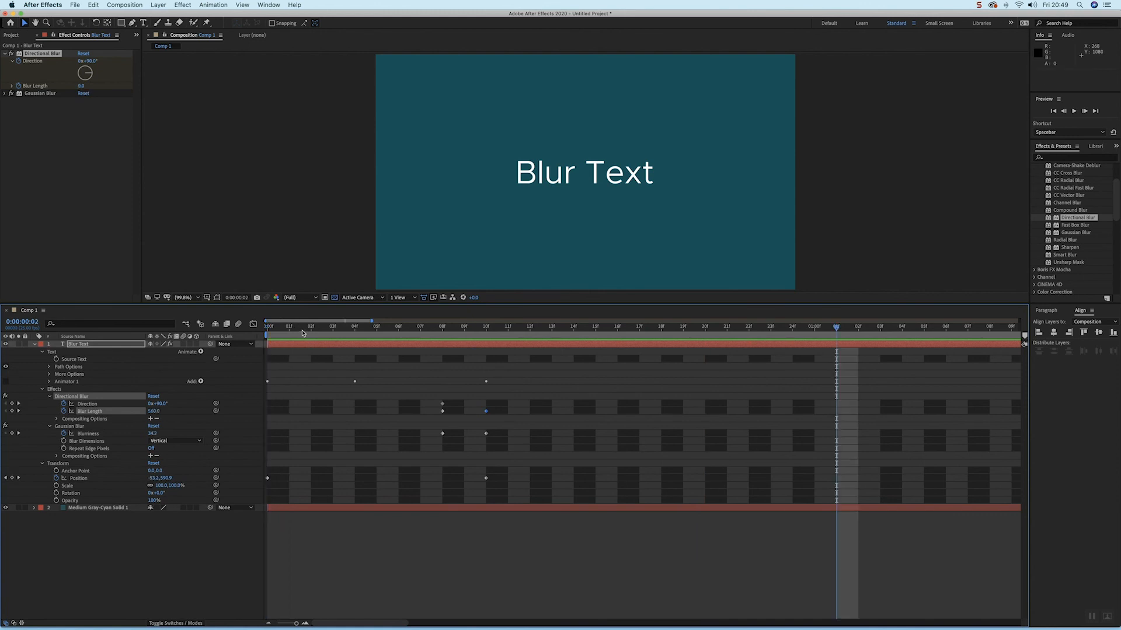
pyautogui.press('space')
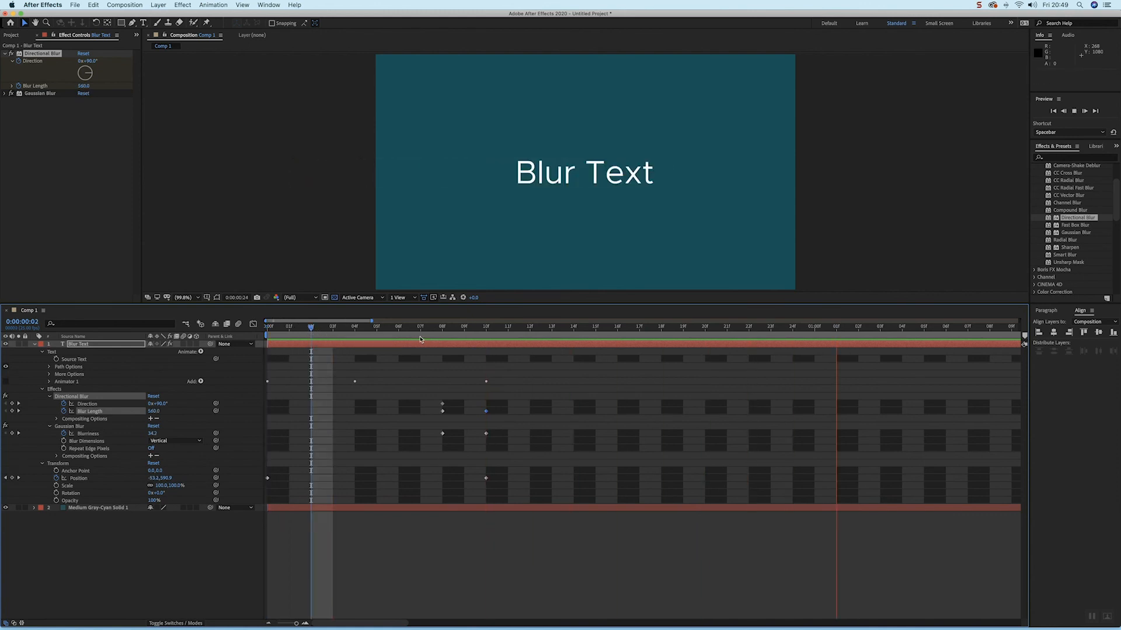
pyautogui.press('space')
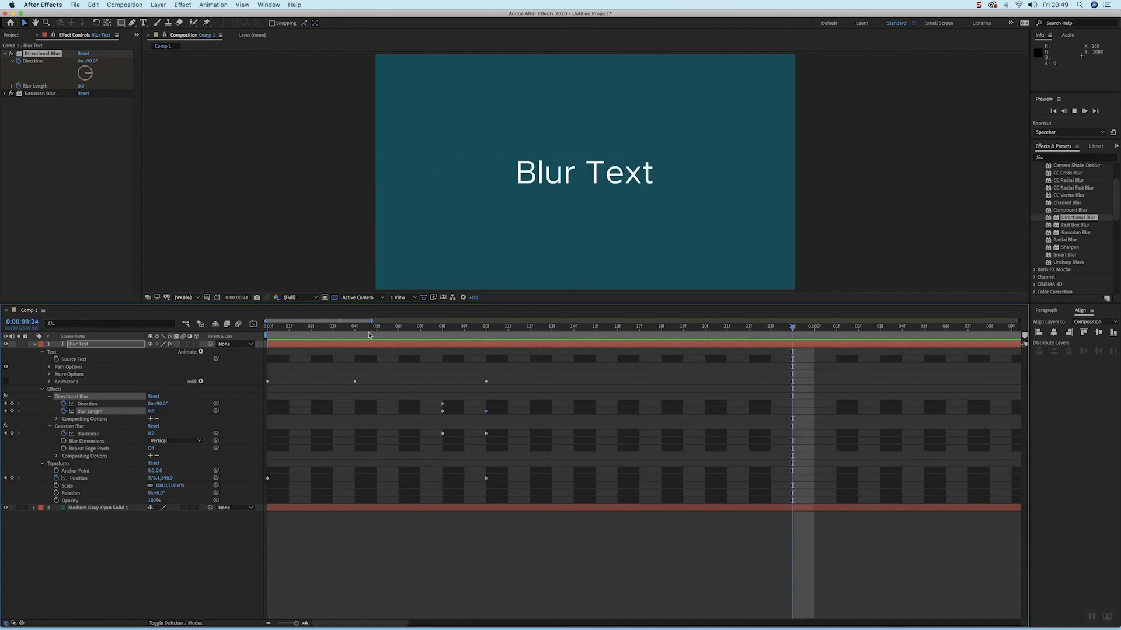
pyautogui.press('space')
pyautogui.press('space')
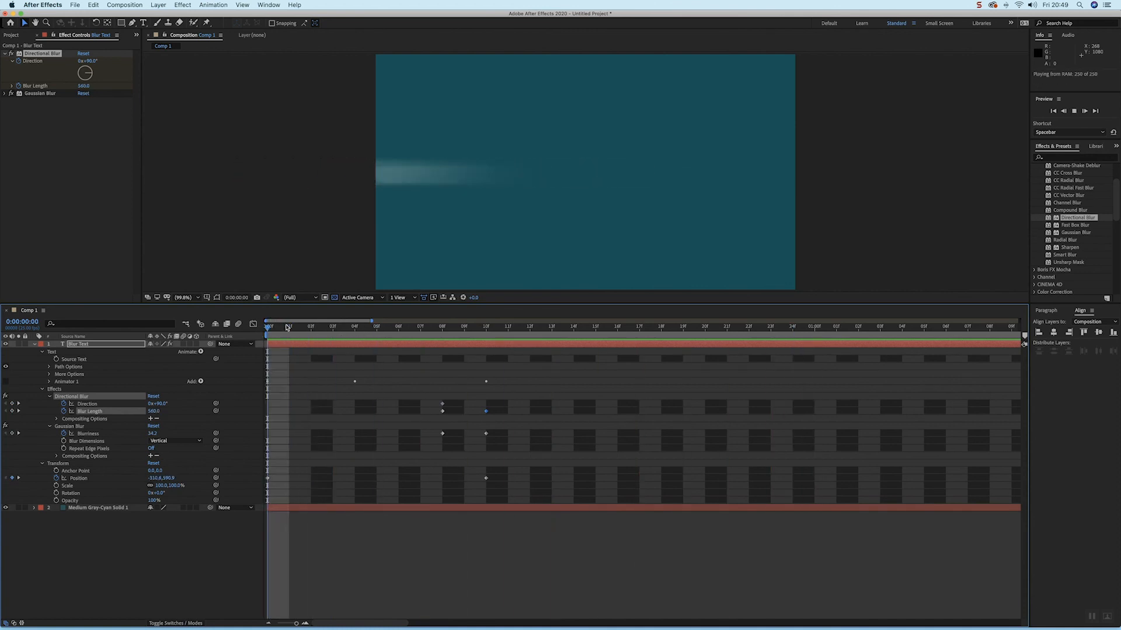
pyautogui.click(444, 334)
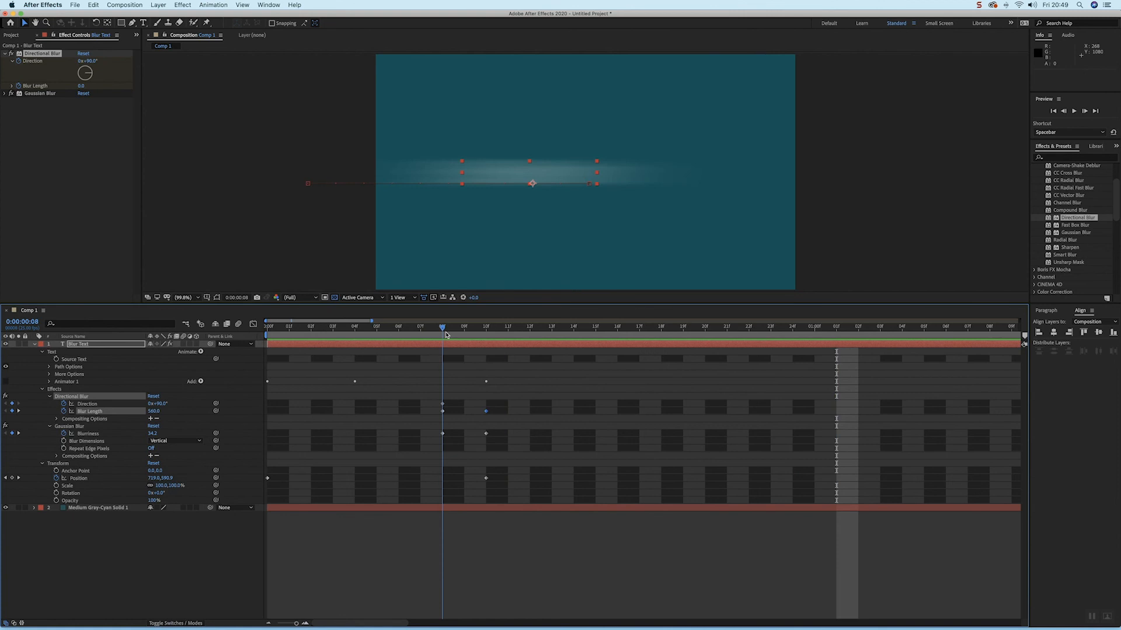
pyautogui.press('space')
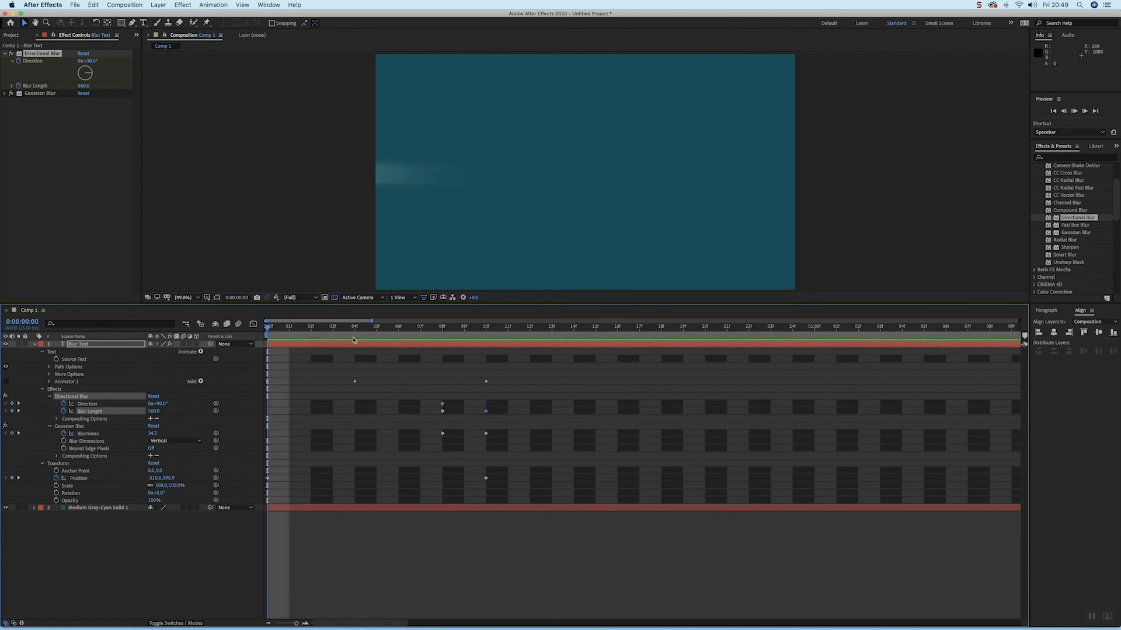
pyautogui.click(443, 339)
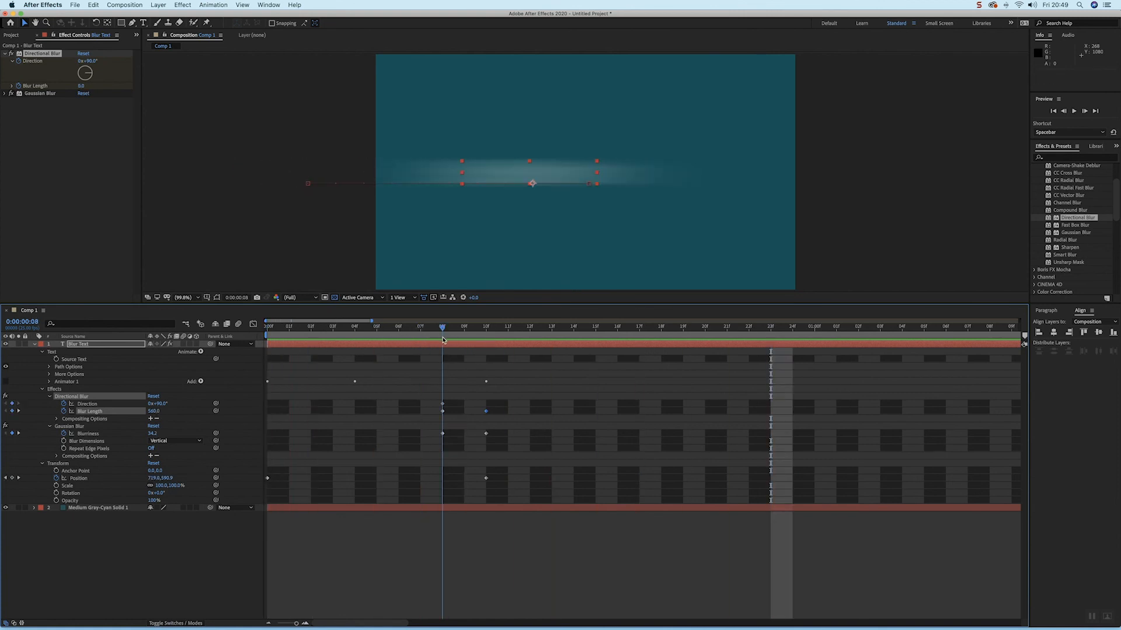